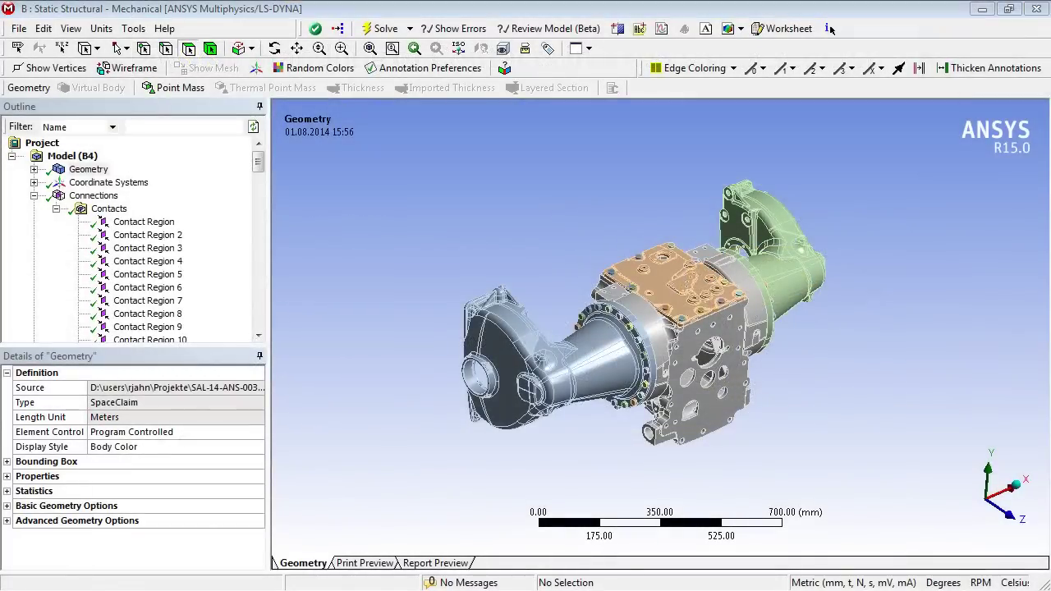
Inspect the contact and target faces of the first contact region in wireframe display, then return to shaded display
click(165, 224)
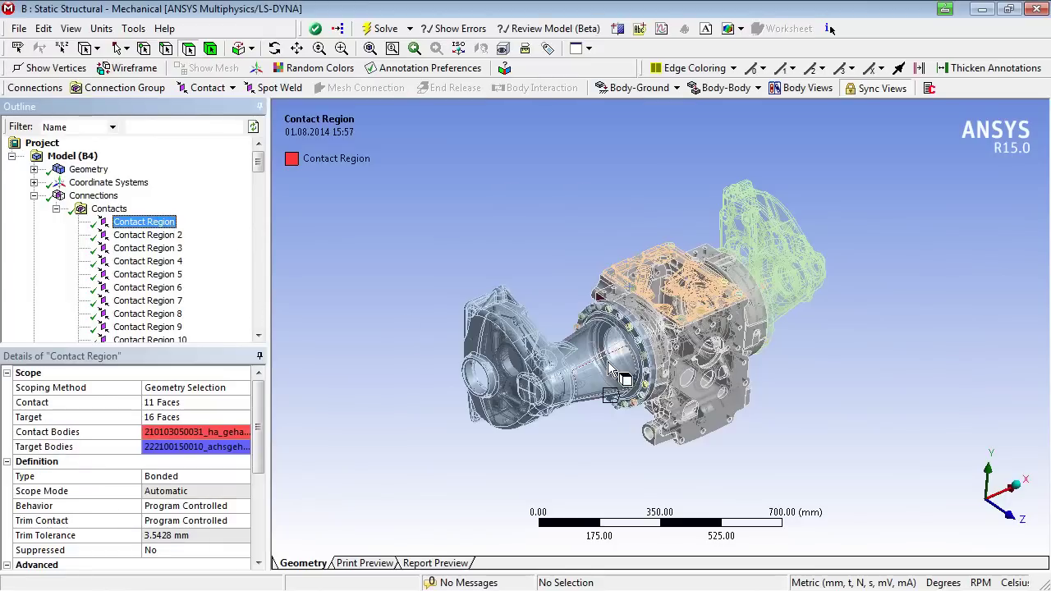
middle_drag(611, 338, 875, 331)
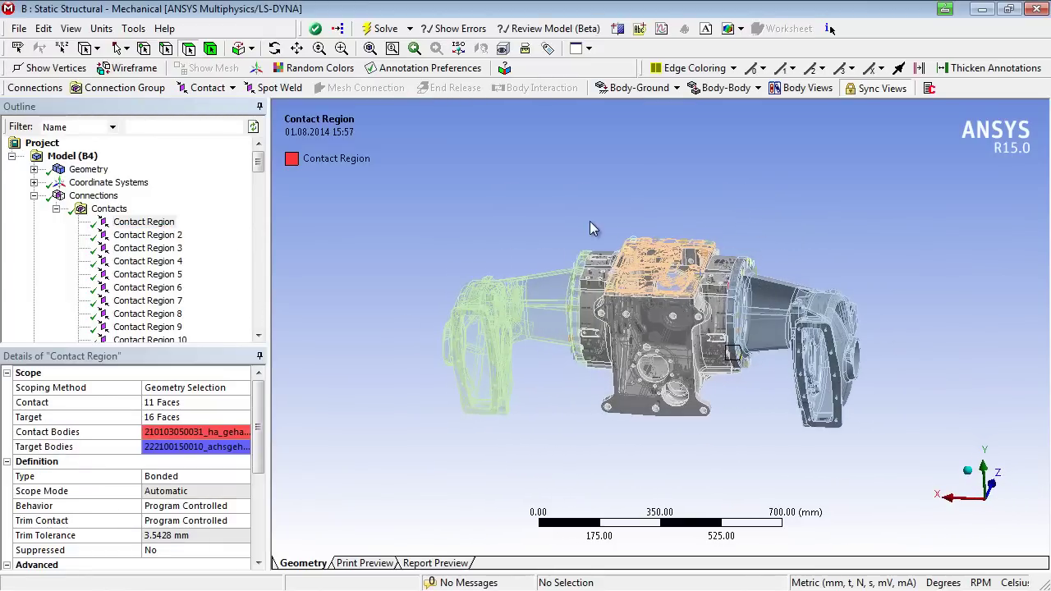
scroll(684, 403, up, 5)
middle_drag(672, 378, 624, 357)
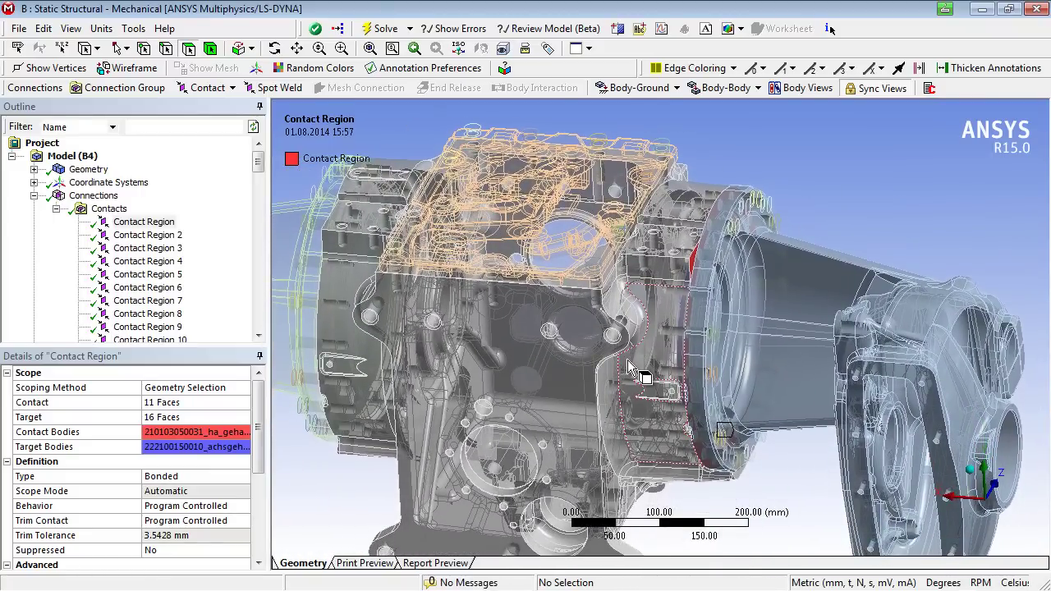
click(129, 69)
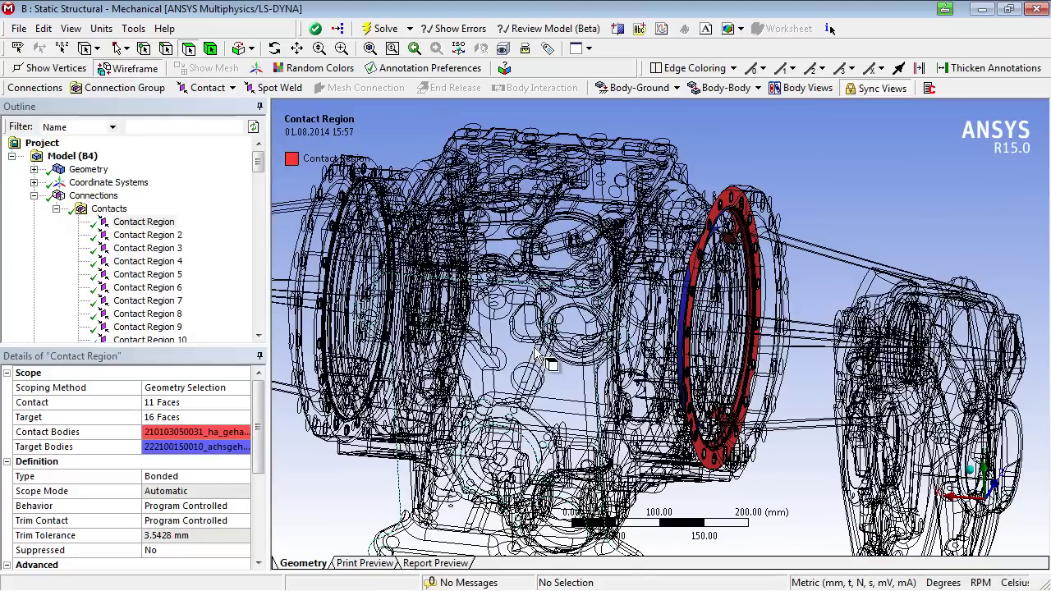
key(F7)
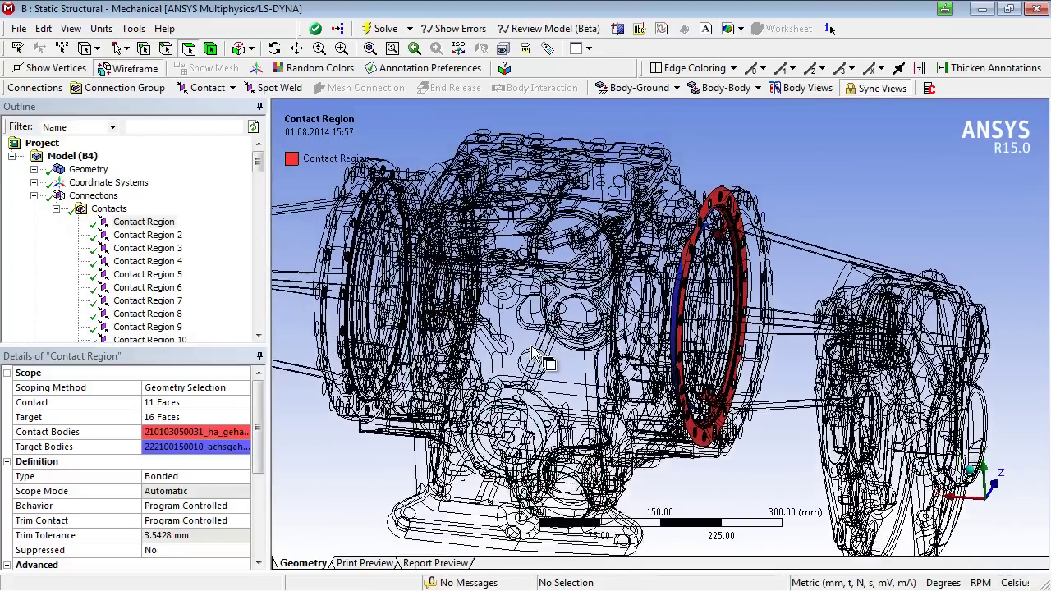
middle_drag(528, 331, 499, 343)
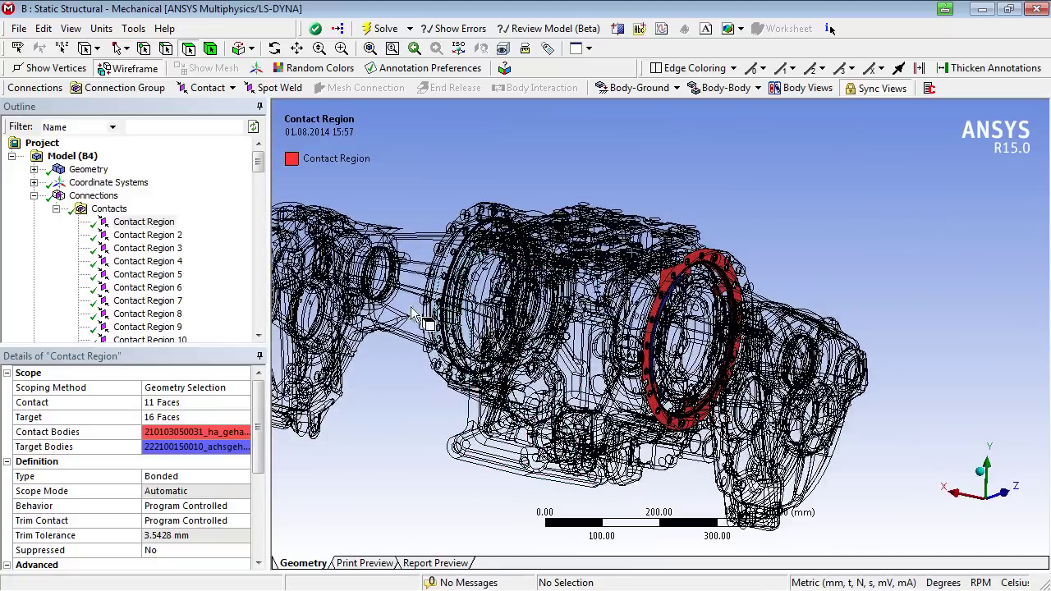
click(149, 72)
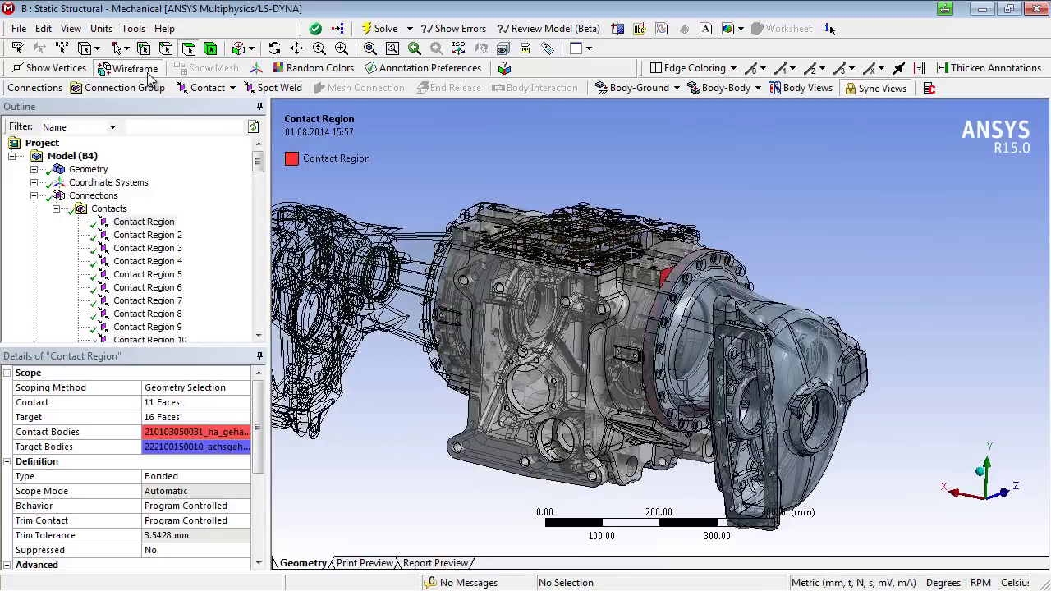
Show separate contact and target body views for the region, toggling view synchronization while rotating the bodies to compare their faces
click(798, 90)
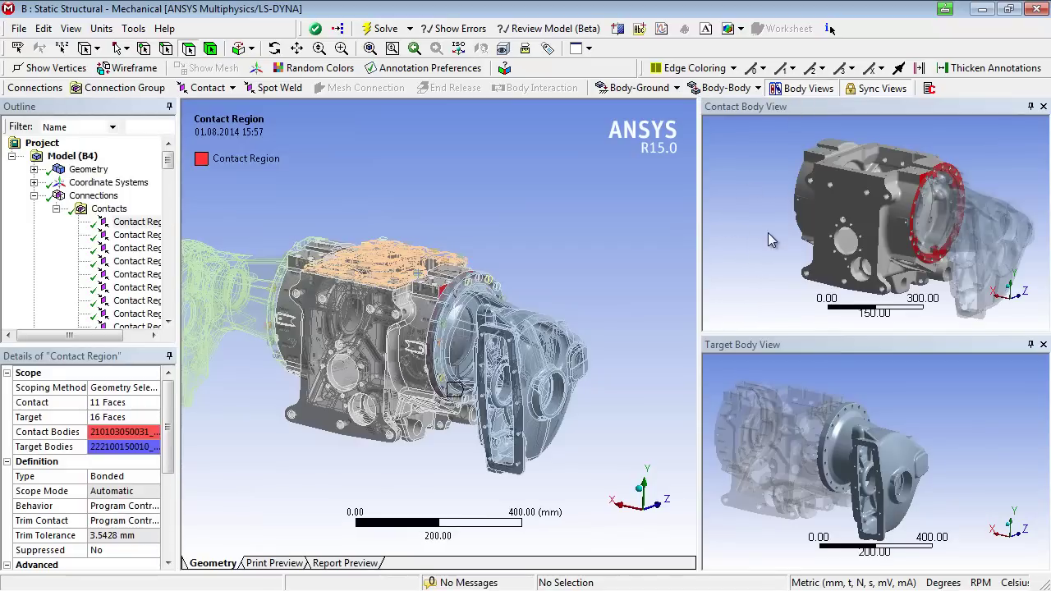
click(876, 90)
mouse_move(852, 274)
middle_down()
mouse_move(859, 224)
mouse_move(830, 228)
mouse_move(850, 266)
middle_up()
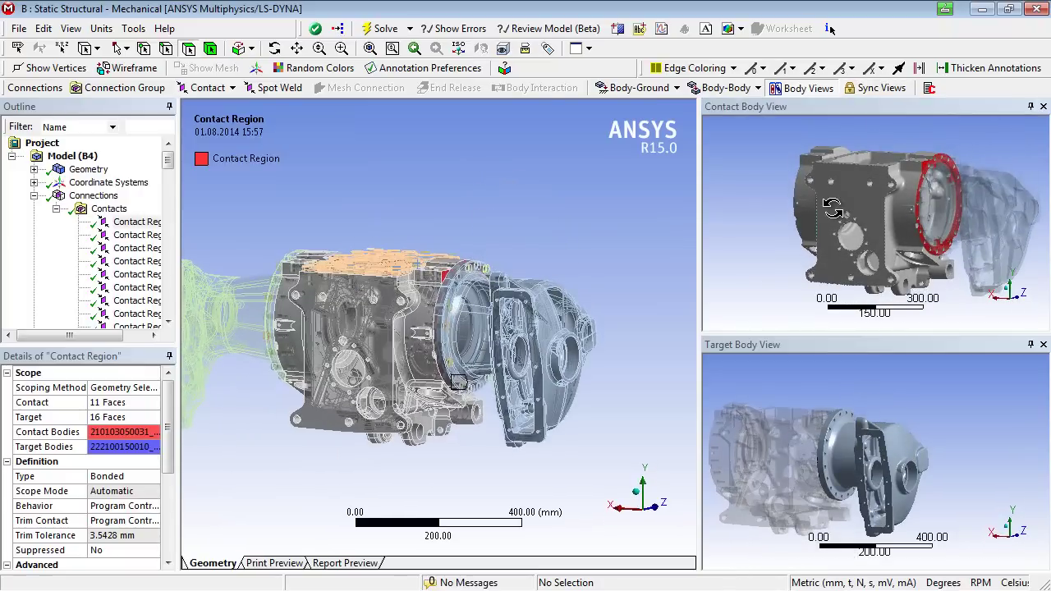
middle_drag(832, 209, 836, 238)
click(880, 88)
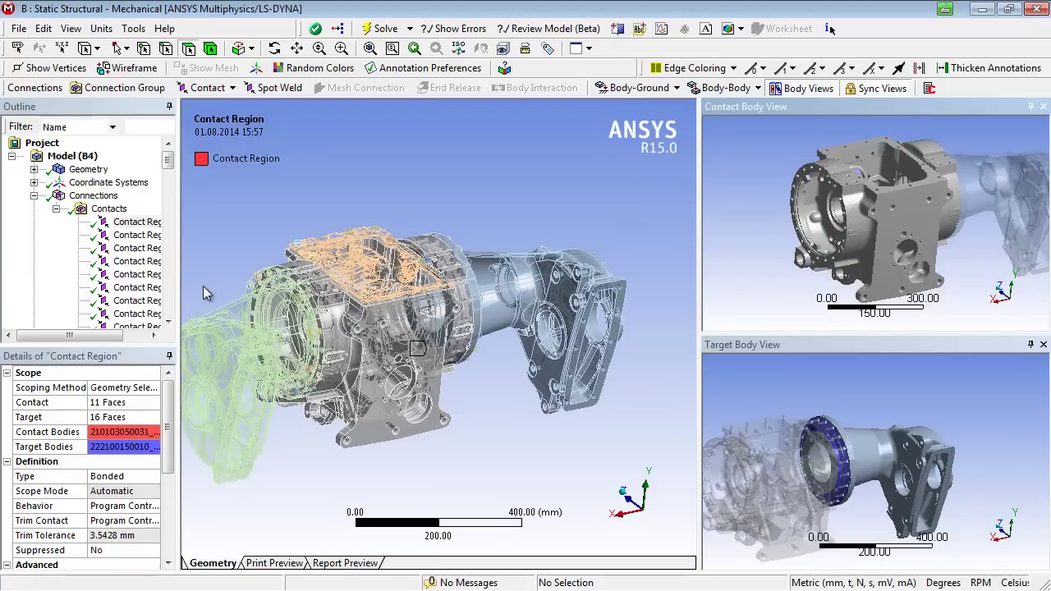
drag(177, 277, 270, 276)
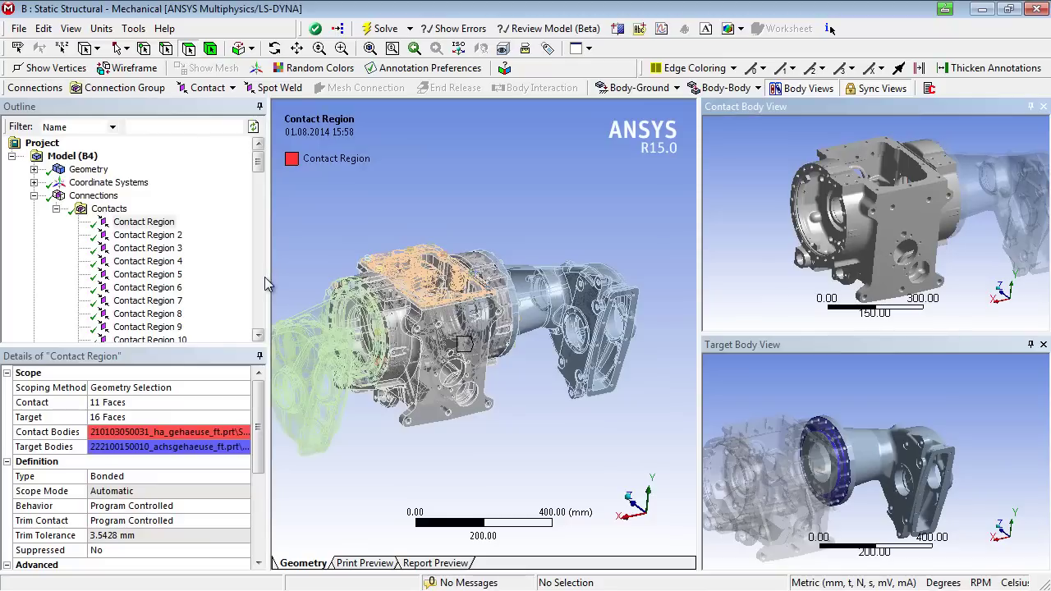
Select the bolt head in the recess at the cover plate's edge and go to the contacts for that body
click(85, 169)
middle_drag(648, 320, 663, 276)
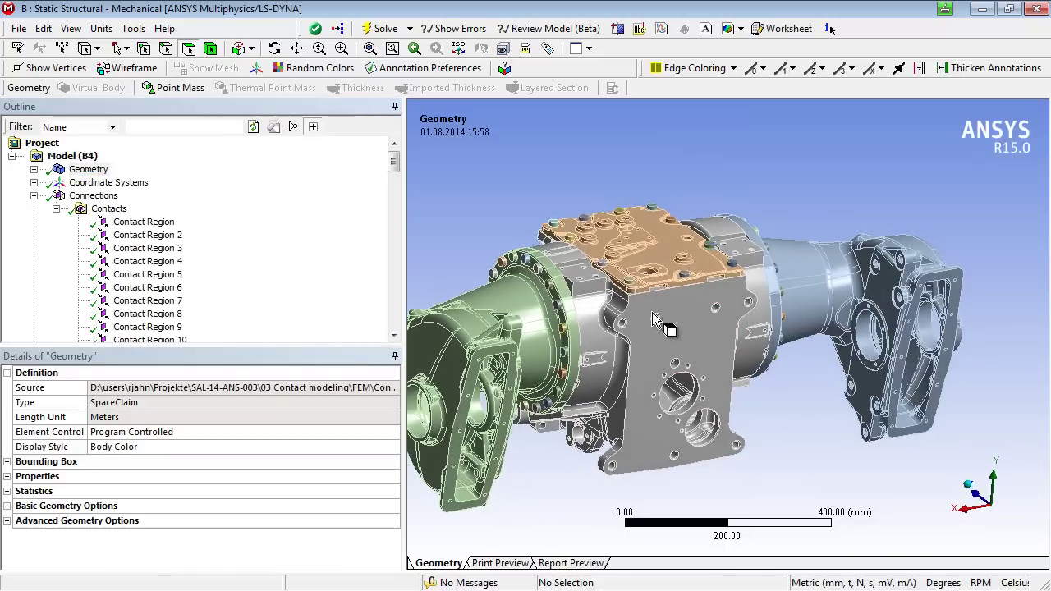
right_drag(663, 276, 699, 296)
click(698, 294)
right_click(698, 294)
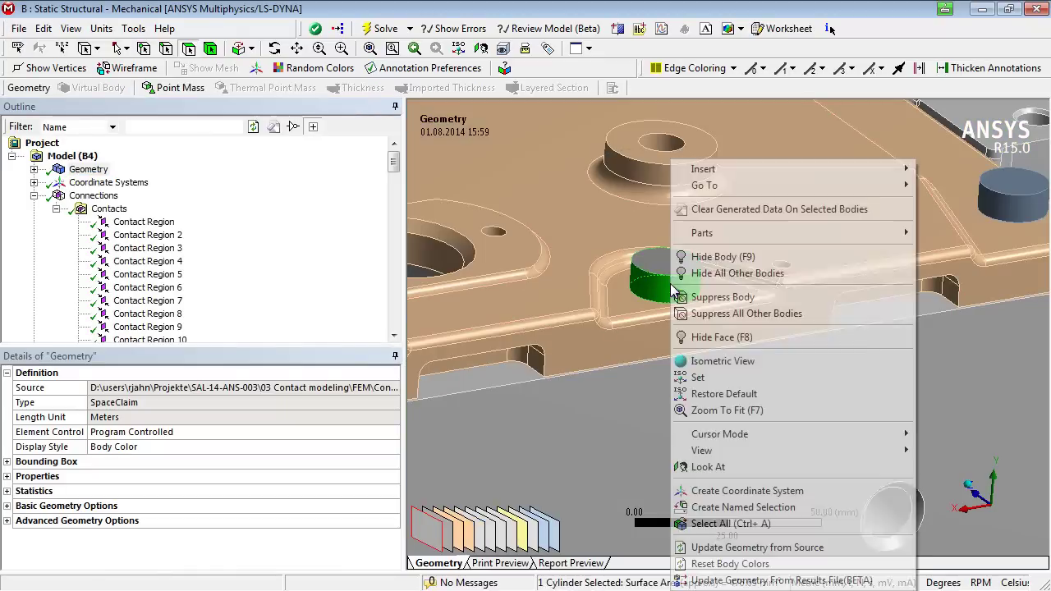
mouse_move(696, 190)
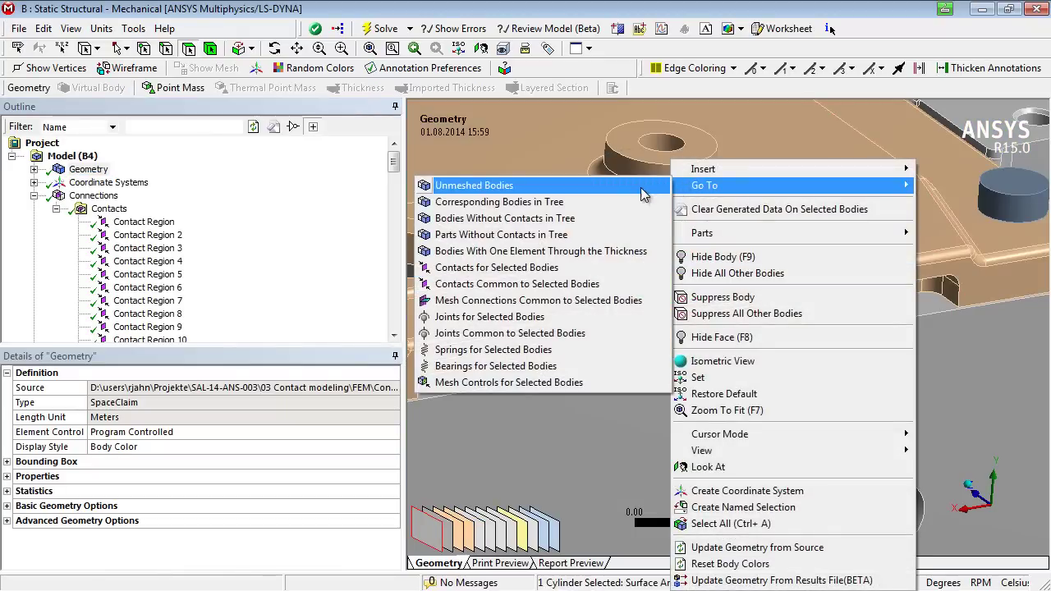
click(563, 268)
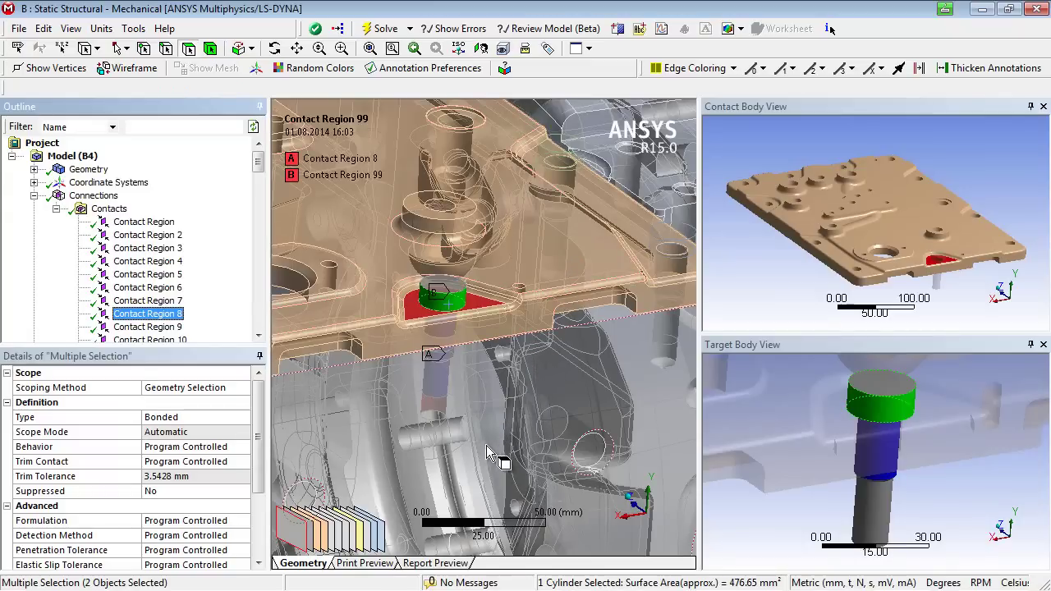
mouse_move(479, 448)
middle_down()
mouse_move(447, 439)
mouse_move(465, 452)
middle_up()
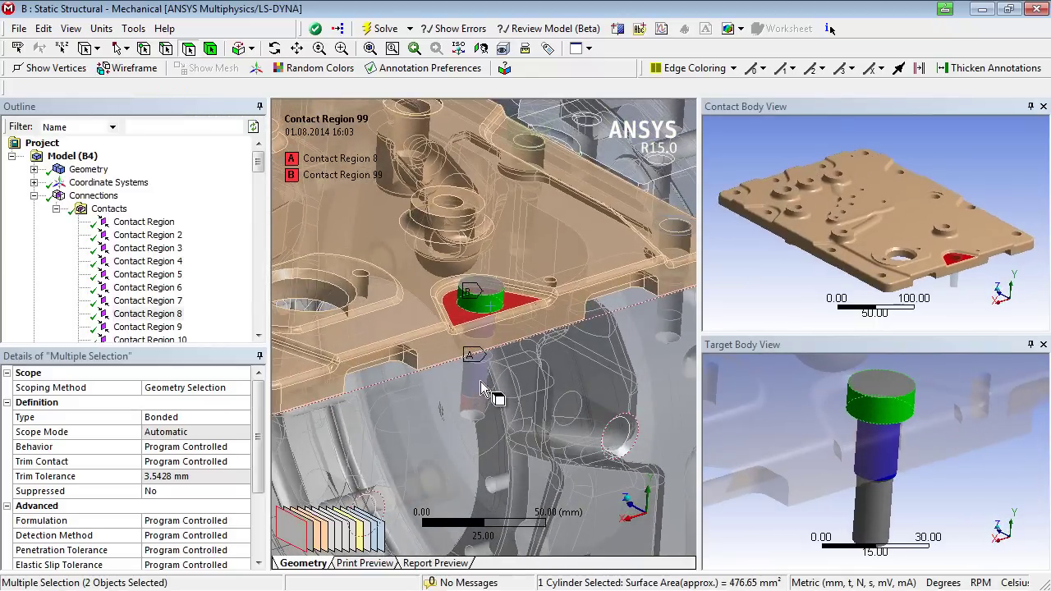
Select the cover plate and central housing bodies, go to the contacts common to both, and examine their contact faces
click(88, 169)
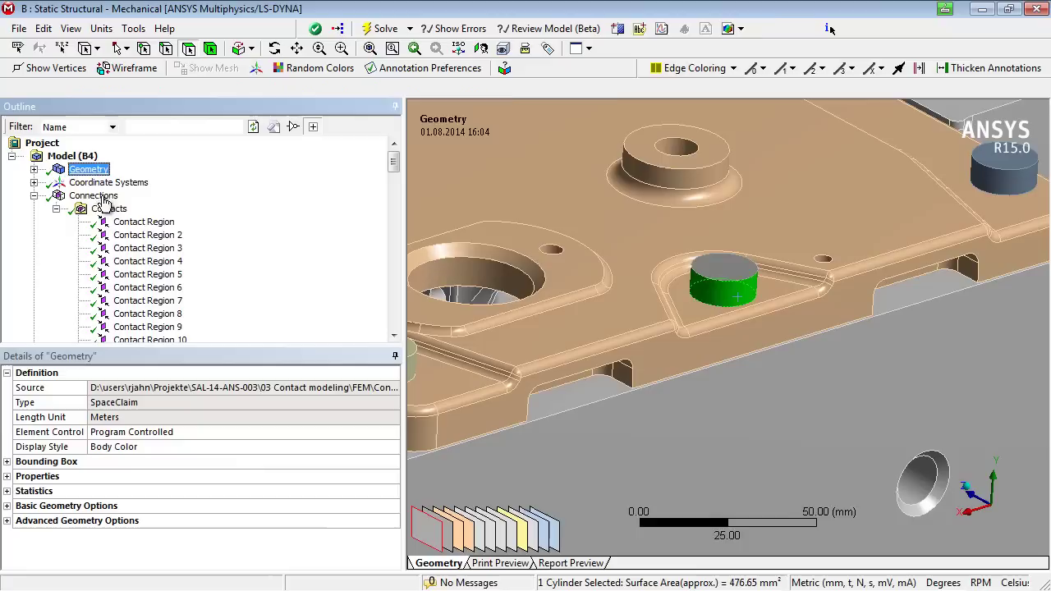
scroll(593, 286, down, 6)
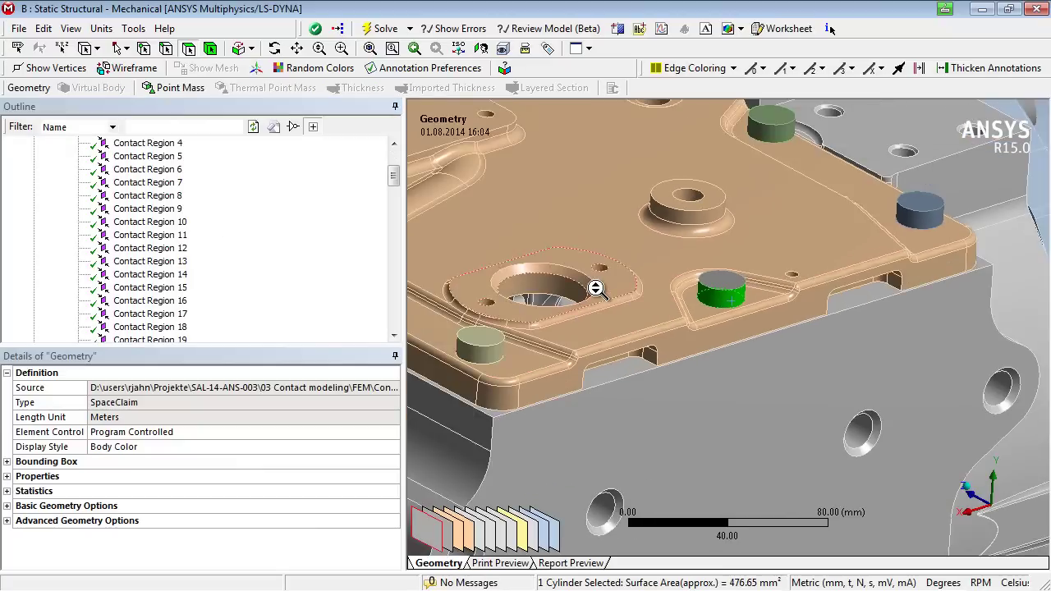
click(210, 48)
click(707, 331)
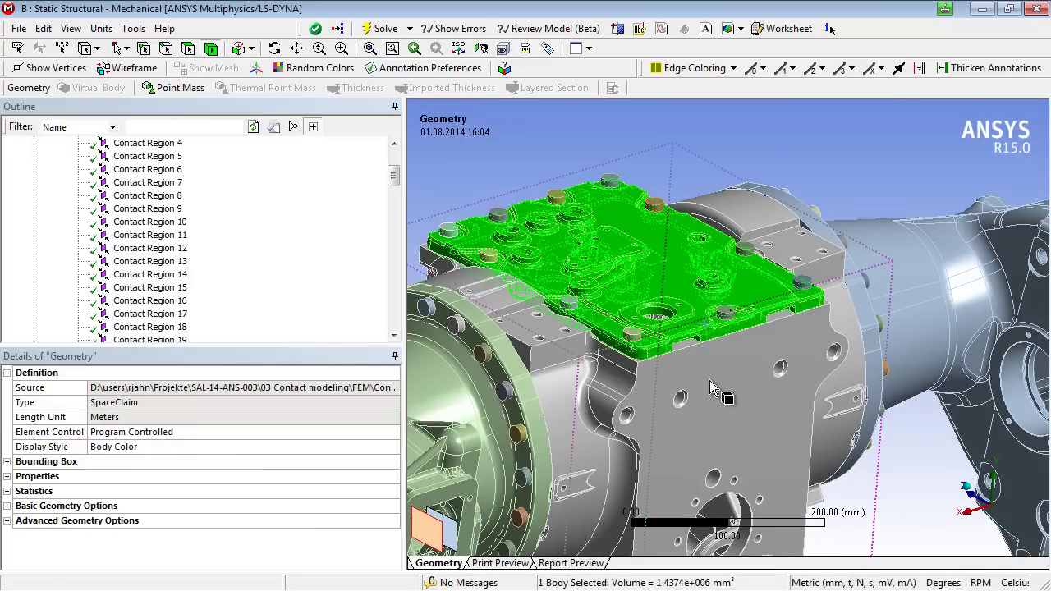
ctrl+click(715, 371)
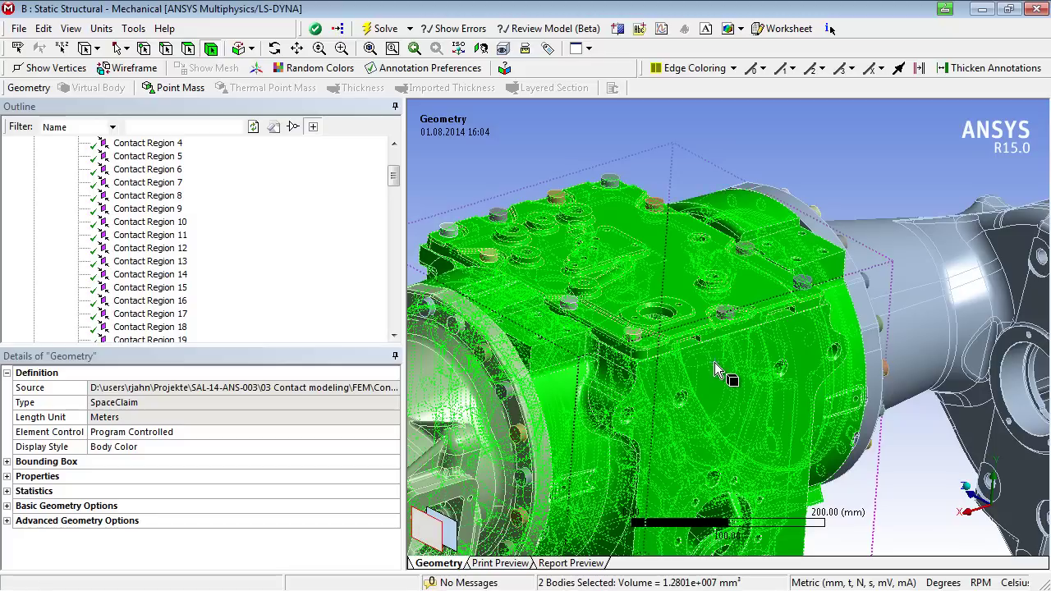
right_click(716, 371)
mouse_move(749, 215)
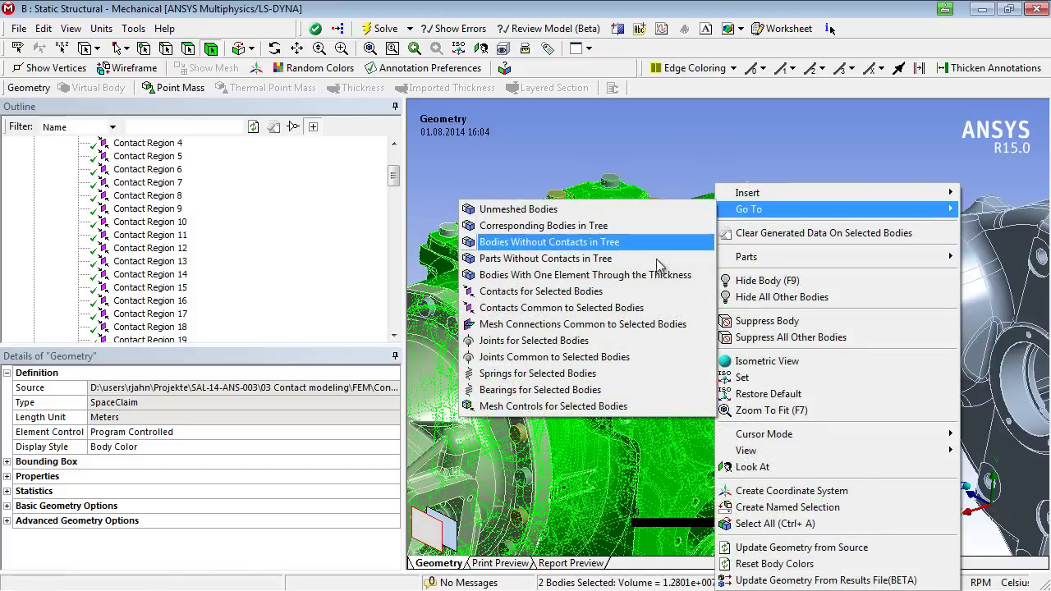
click(666, 308)
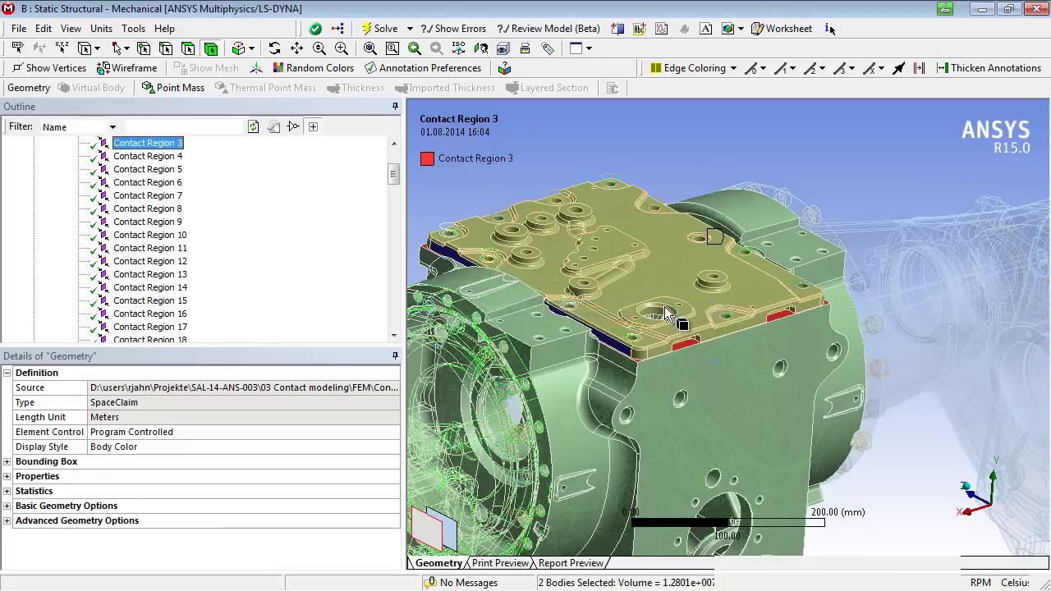
drag(257, 180, 257, 177)
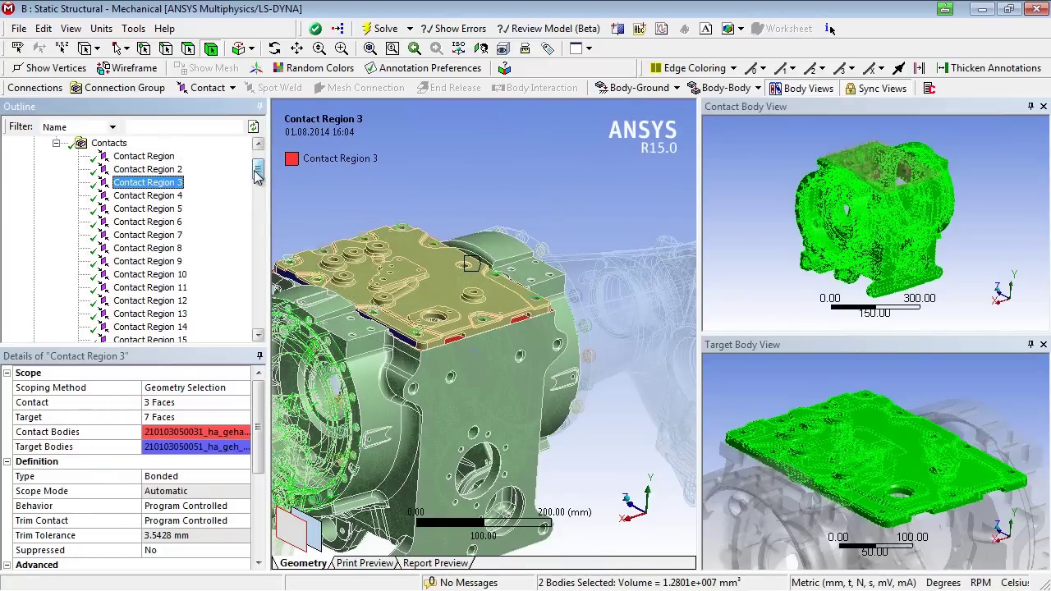
click(481, 197)
middle_drag(532, 212, 541, 279)
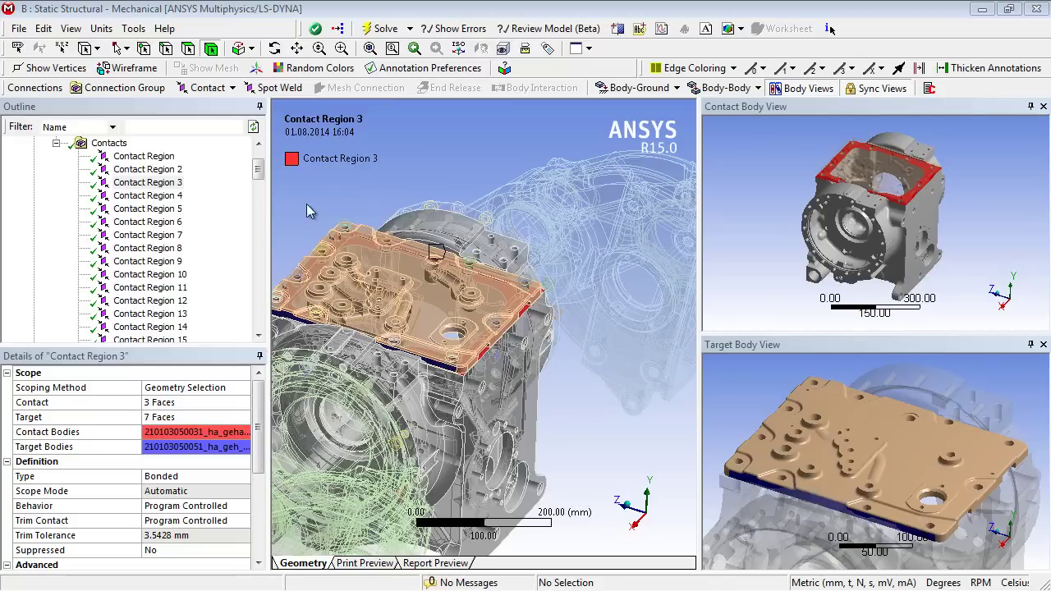
Insert a manual contact region between the cover plate's hidden underside face and the housing's top mating face
click(258, 169)
drag(258, 169, 258, 148)
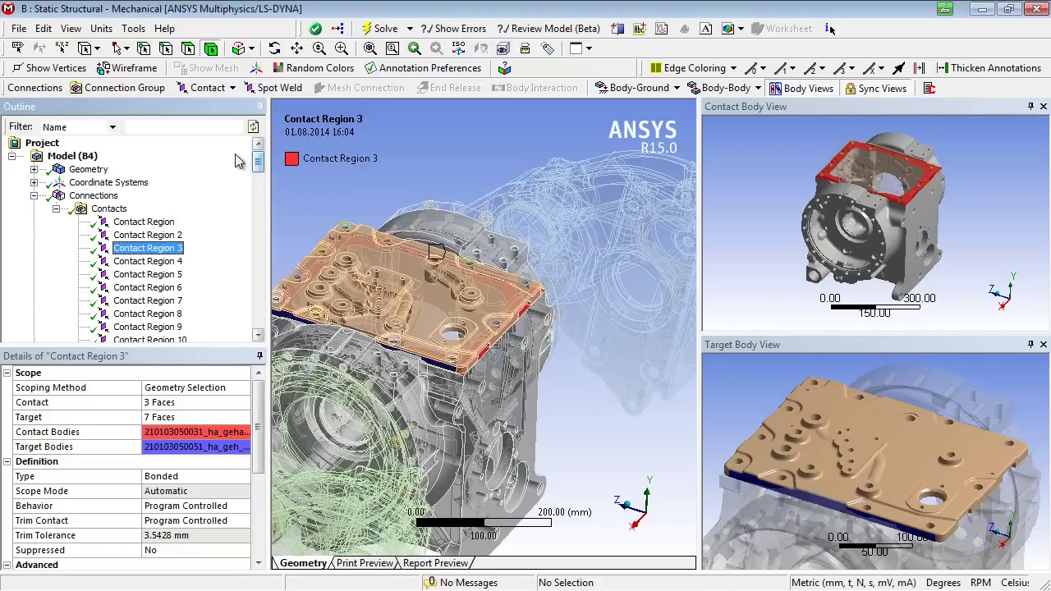
click(89, 169)
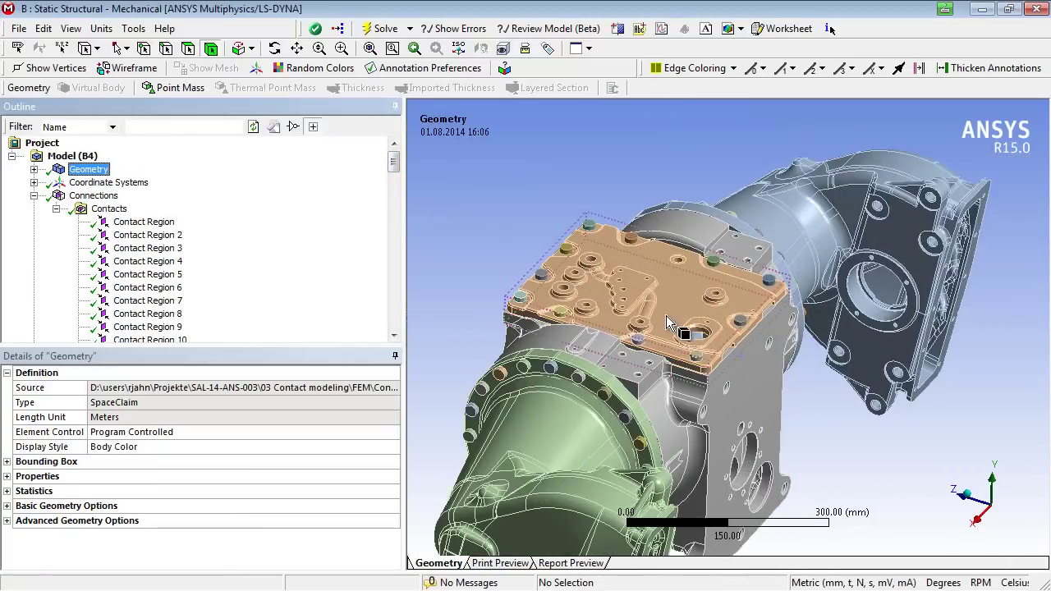
scroll(775, 385, up, 4)
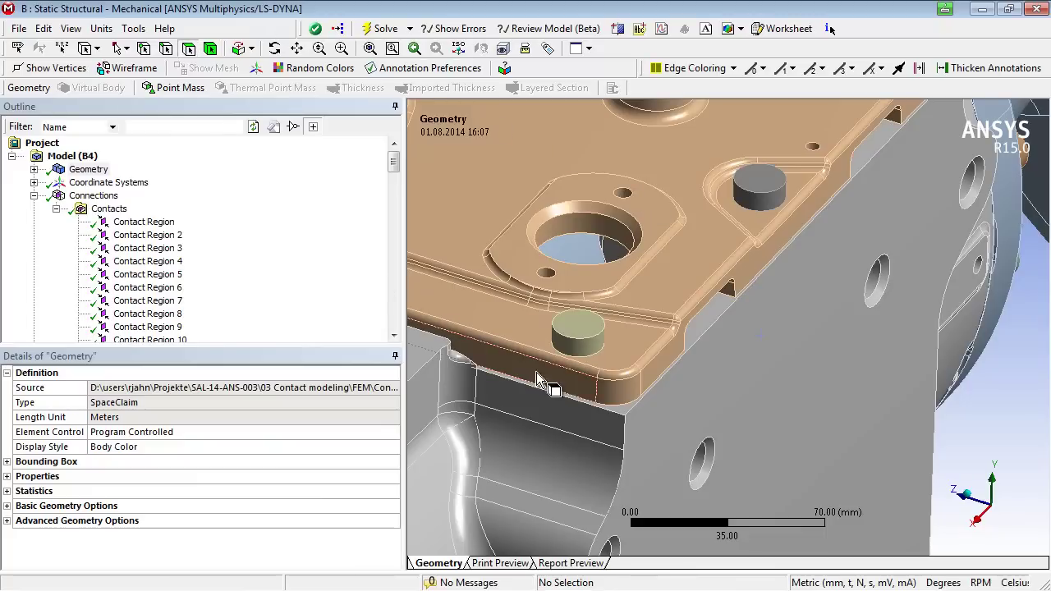
click(669, 366)
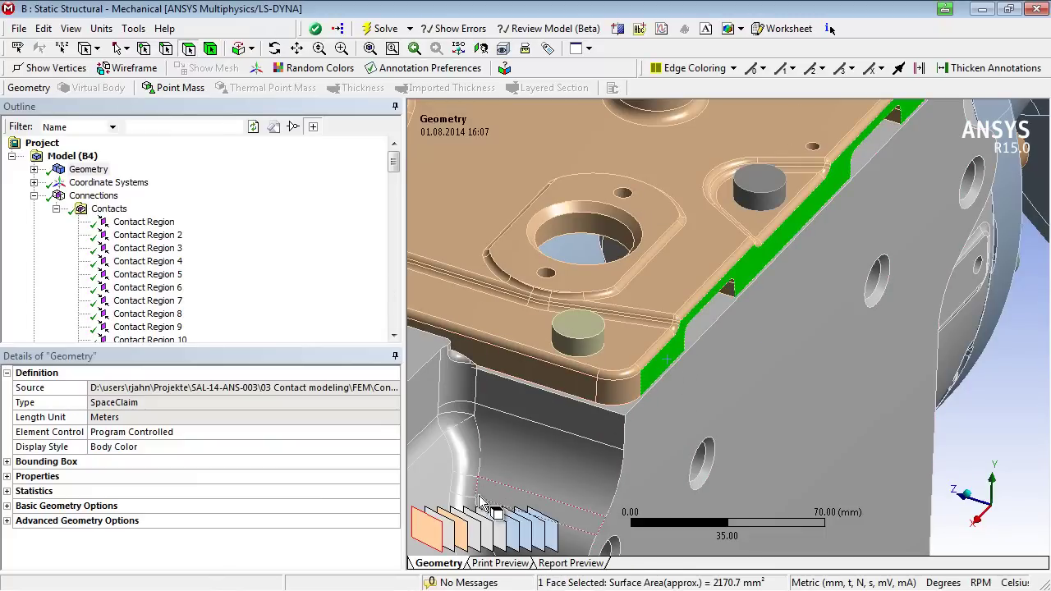
click(466, 528)
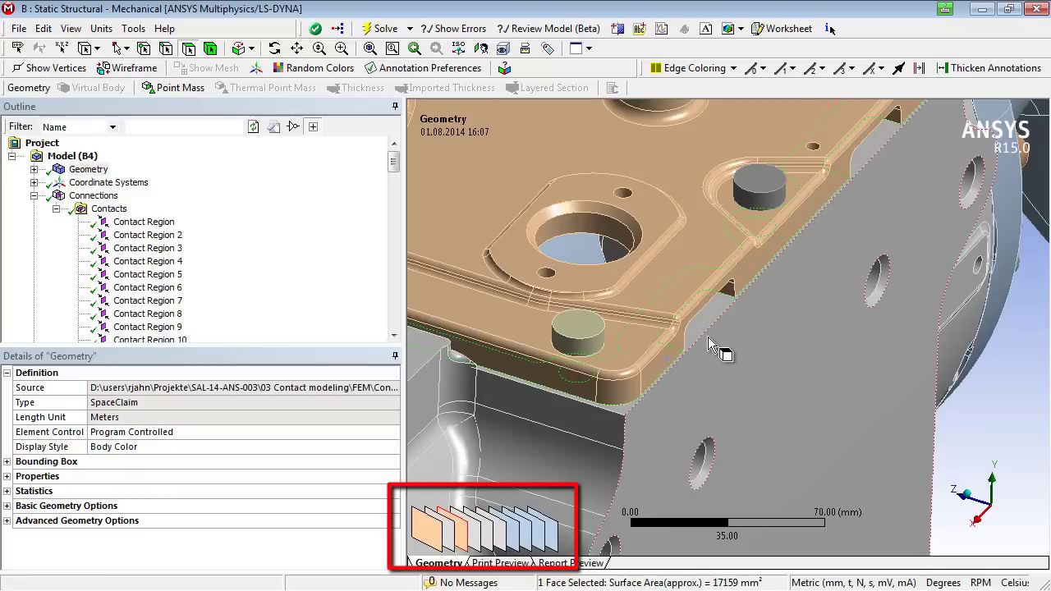
ctrl+click(698, 314)
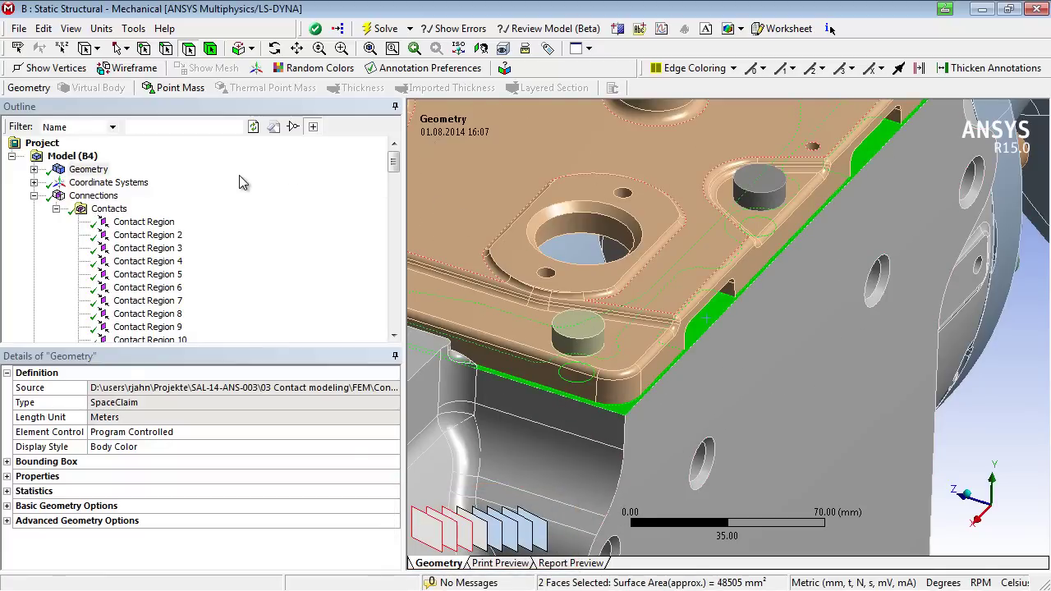
right_click(105, 209)
mouse_move(135, 213)
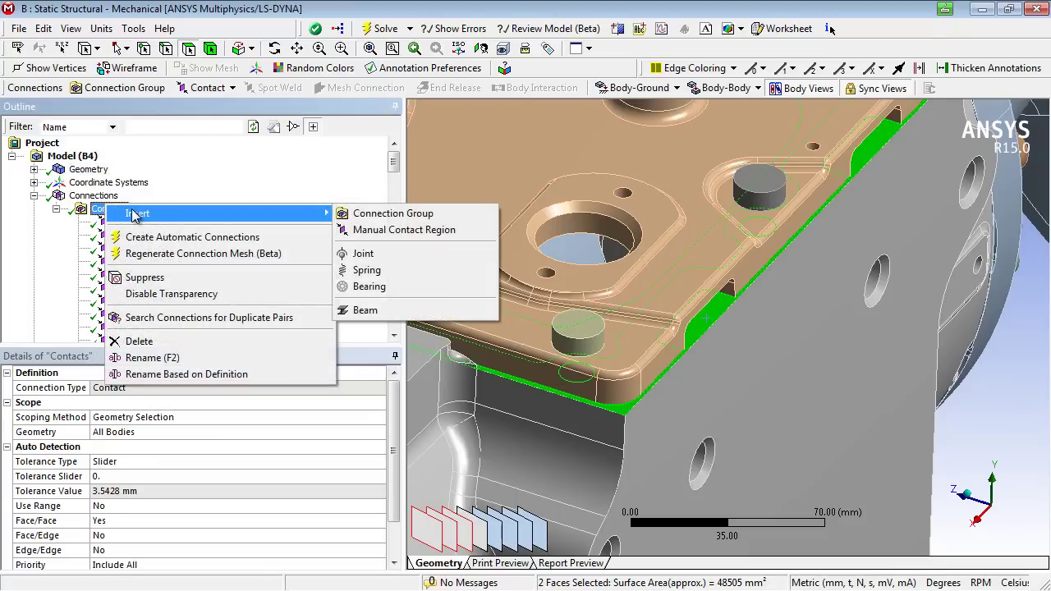
click(425, 231)
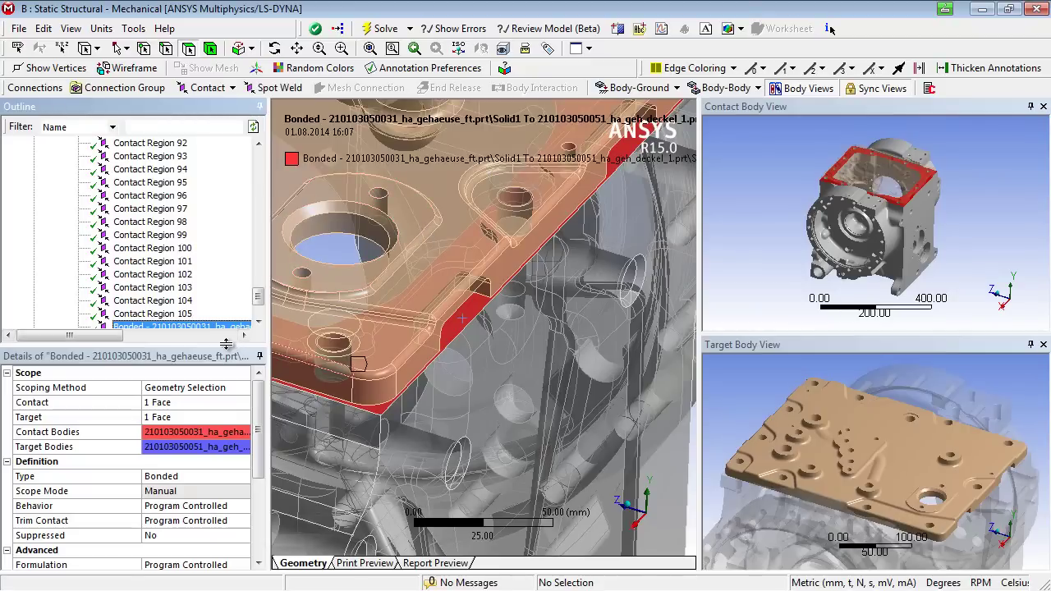
Insert another manual contact region into the Contacts group
drag(226, 348, 226, 367)
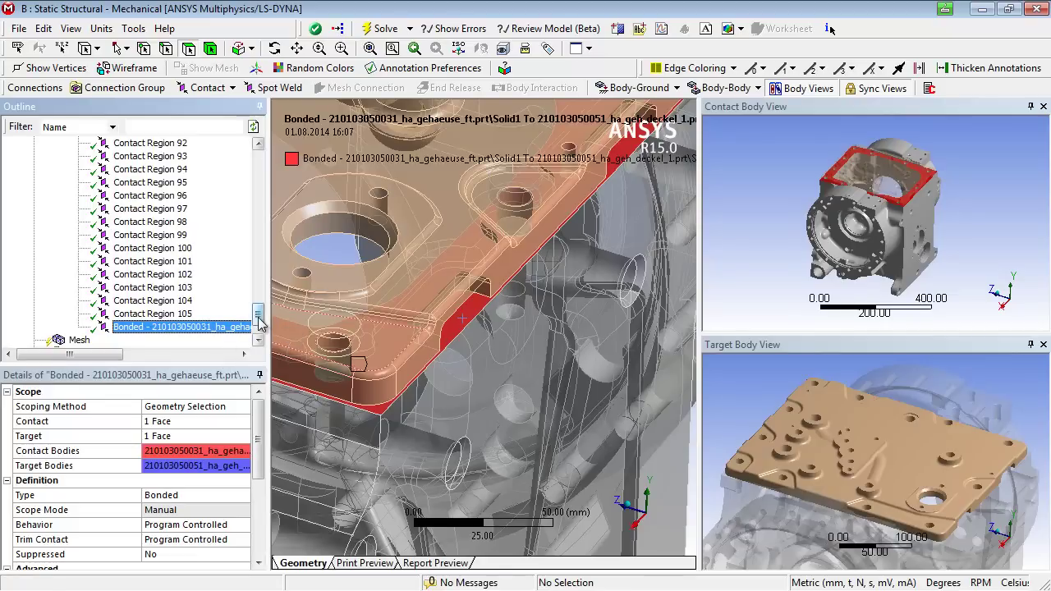
drag(258, 318, 258, 168)
click(109, 196)
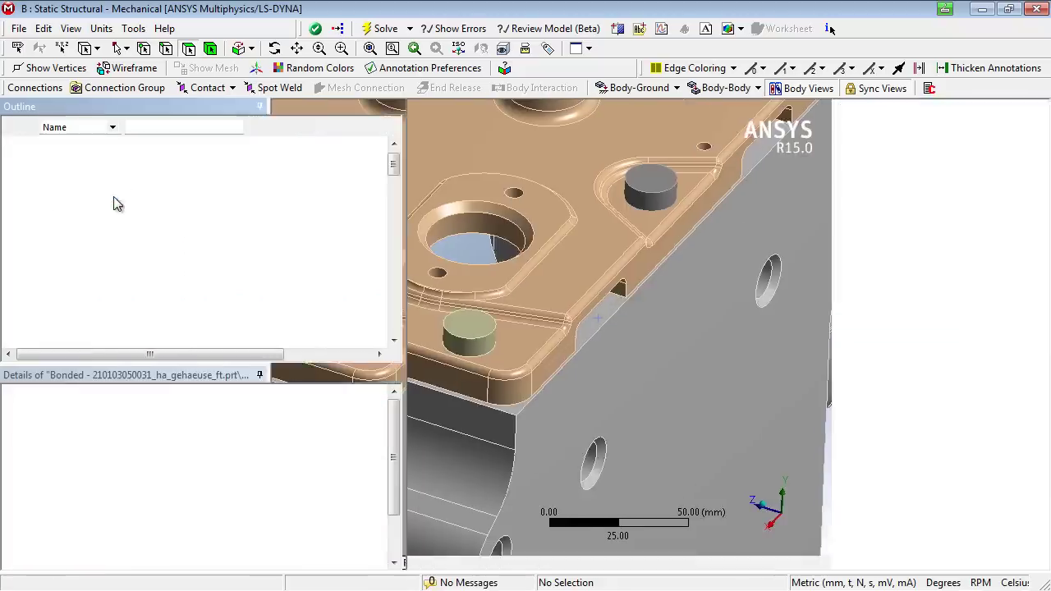
right_click(112, 198)
mouse_move(197, 211)
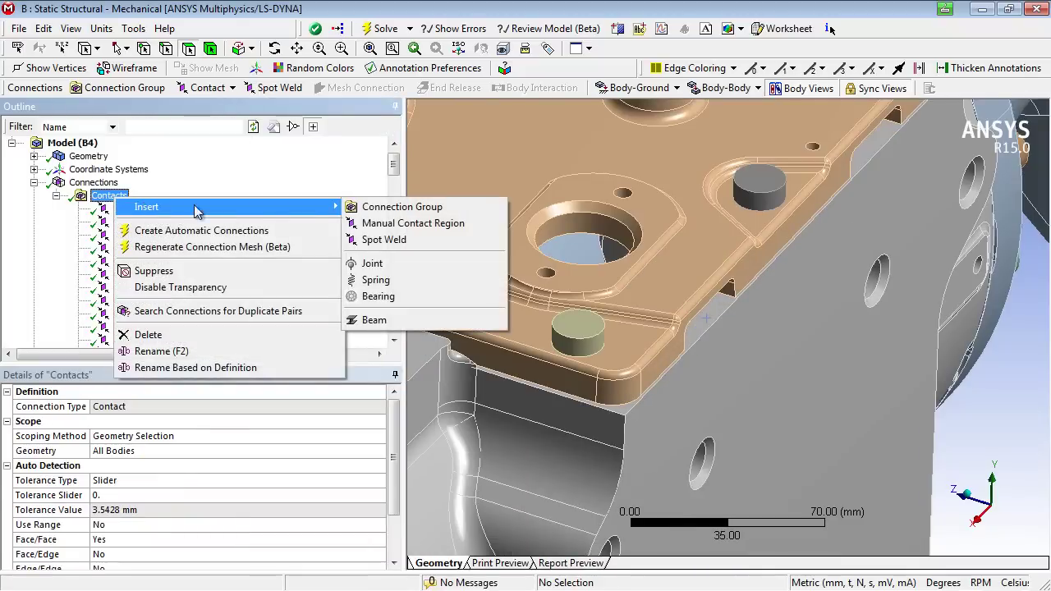
click(466, 224)
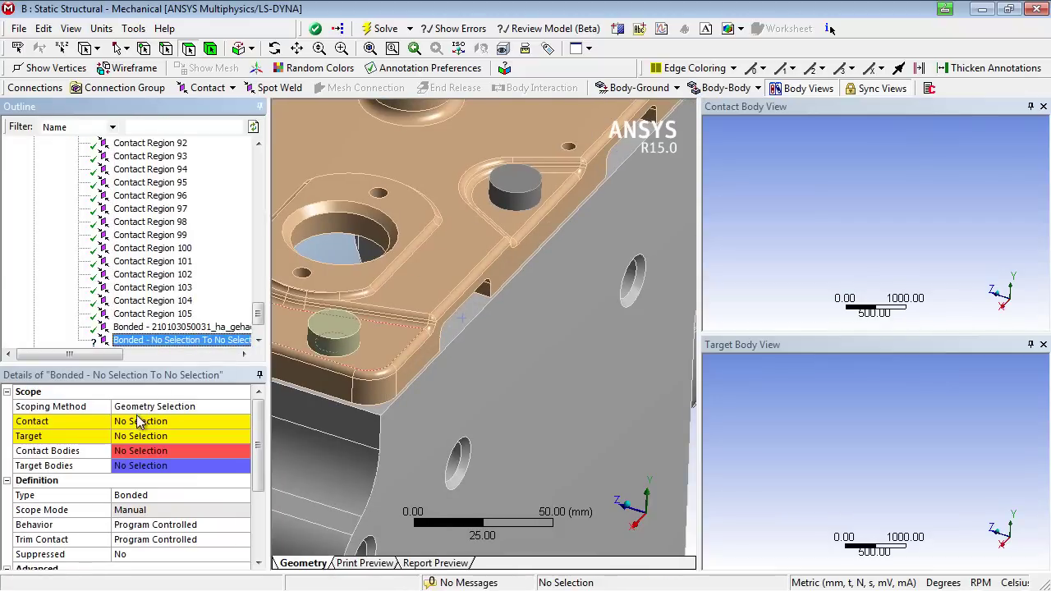
Scope the new region's contact to the cover plate's hidden underside face and its target to the housing's top mating face
click(138, 425)
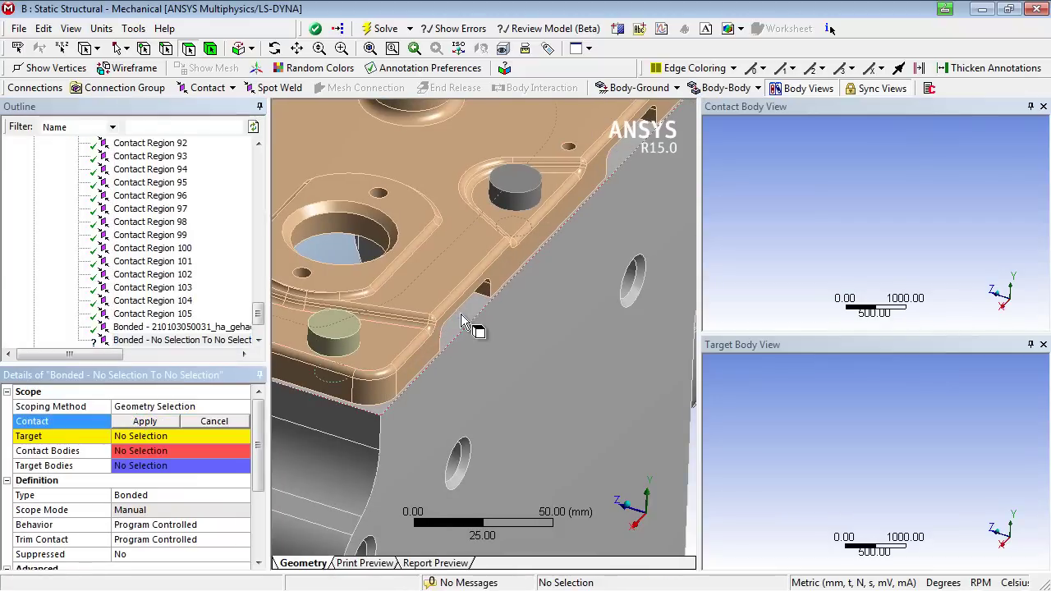
click(505, 287)
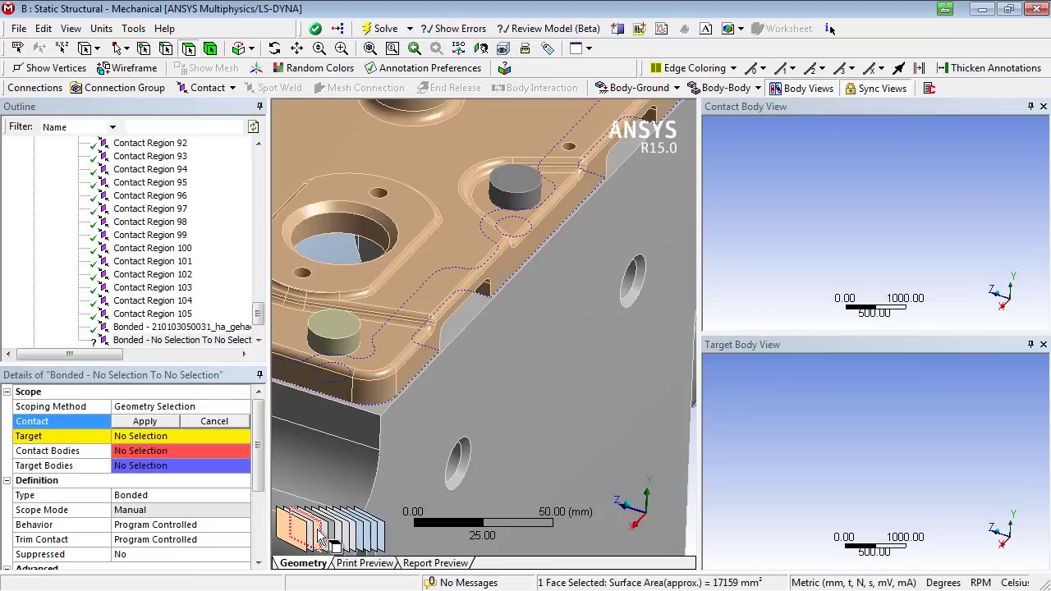
click(163, 423)
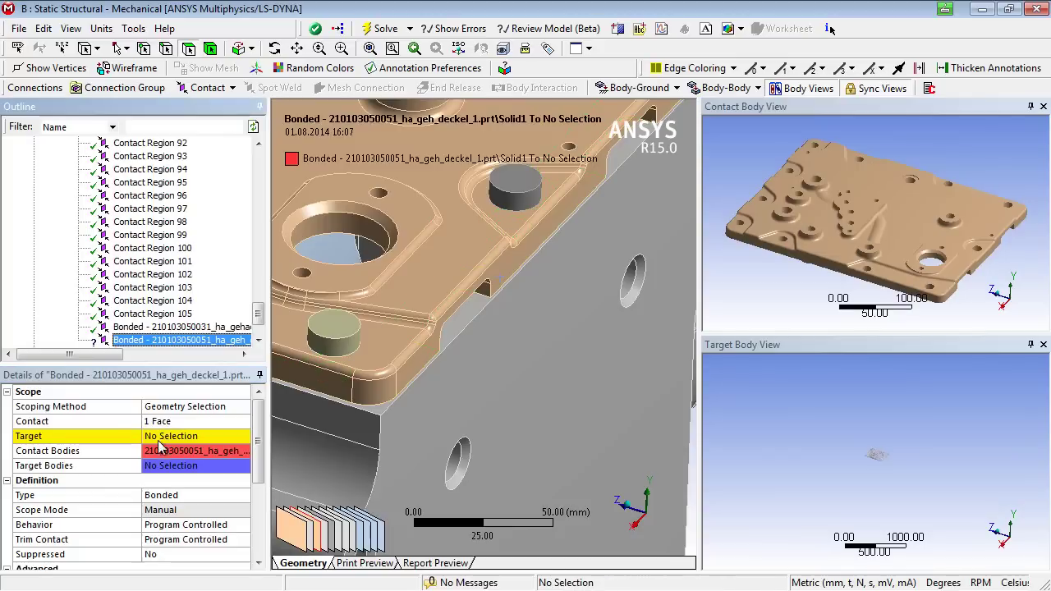
click(153, 438)
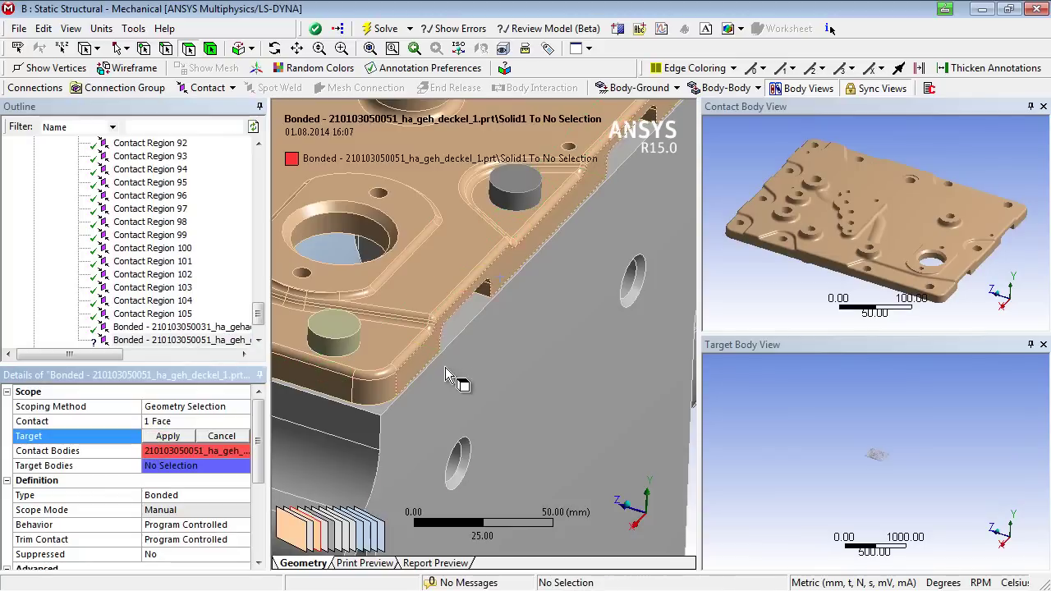
click(471, 323)
click(168, 436)
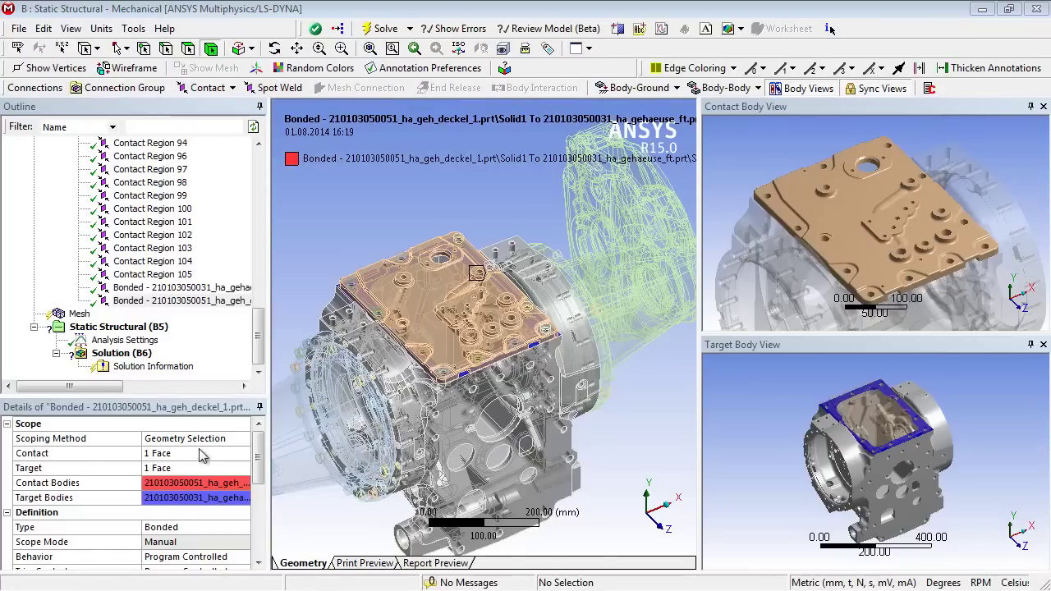
Open the Contacts group's details and enlarge them to show the geometry scope and auto-detection settings
drag(258, 320, 258, 164)
click(107, 196)
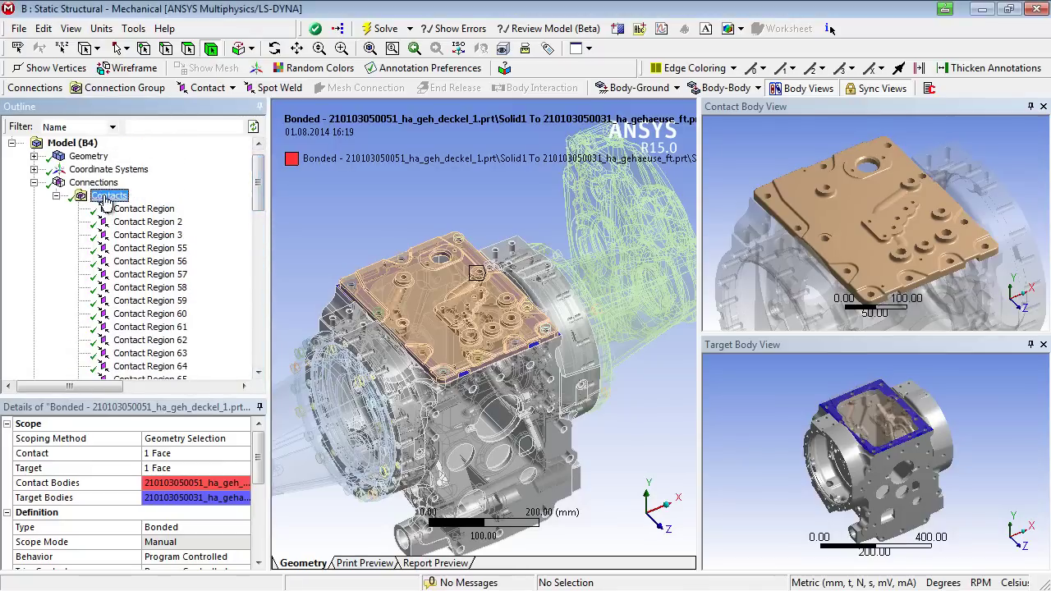
right_click(104, 197)
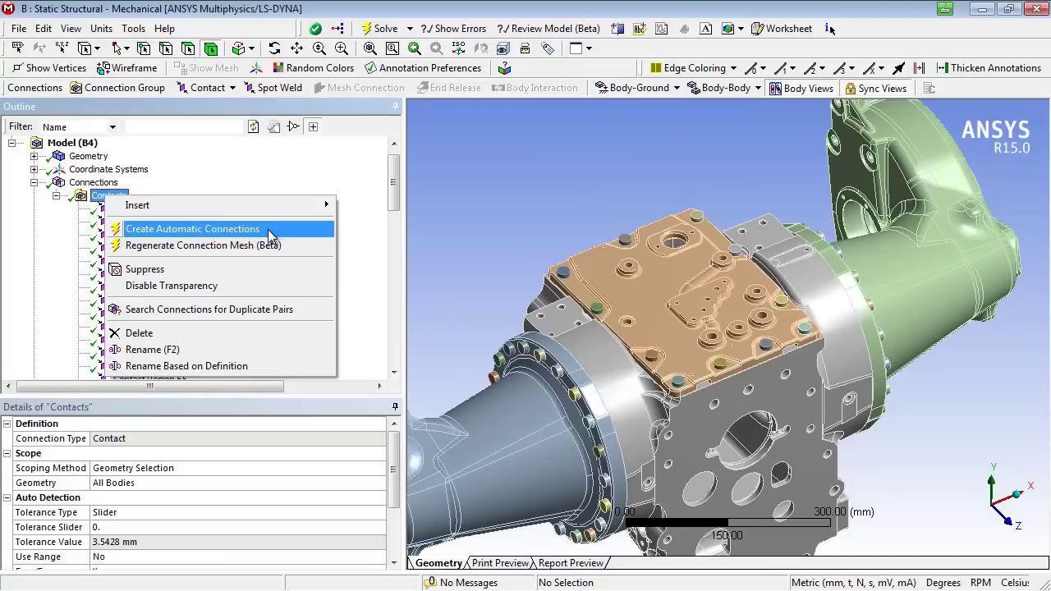
click(150, 453)
click(59, 489)
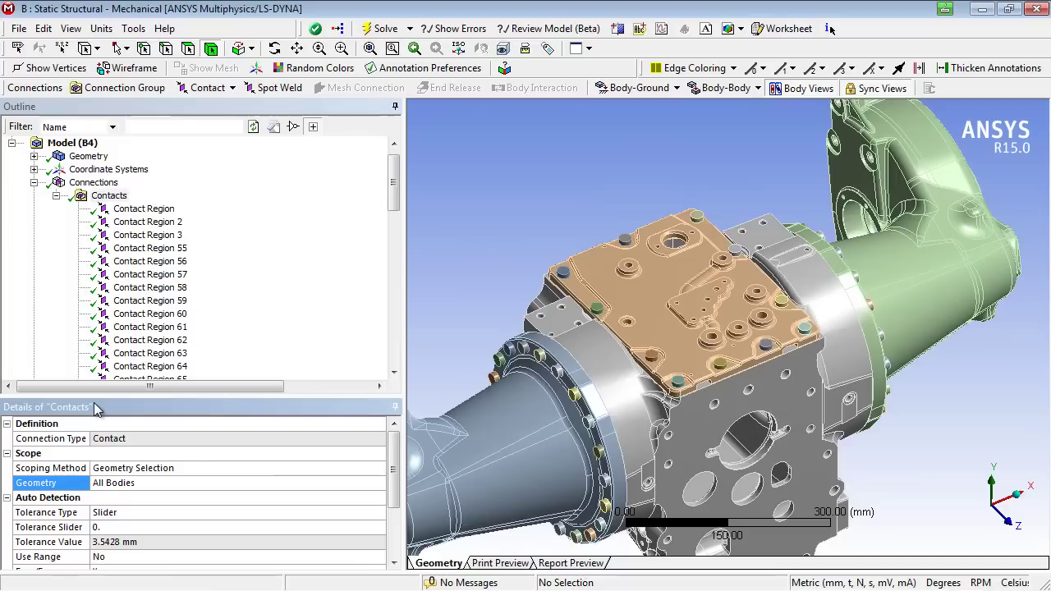
drag(95, 397, 102, 335)
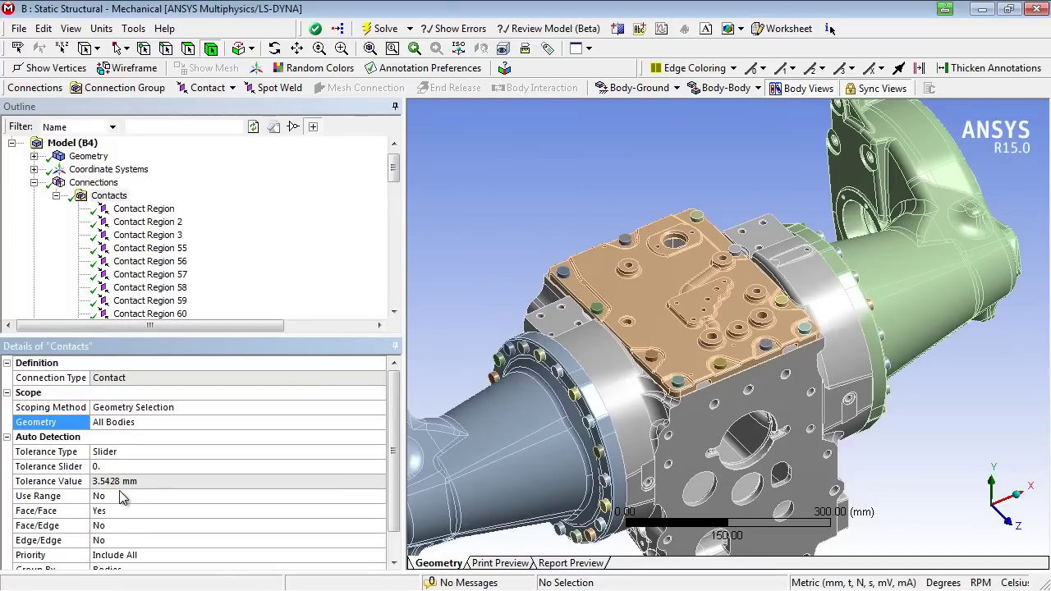
Set the Contacts group's auto-detection tolerance slider to -40
click(151, 482)
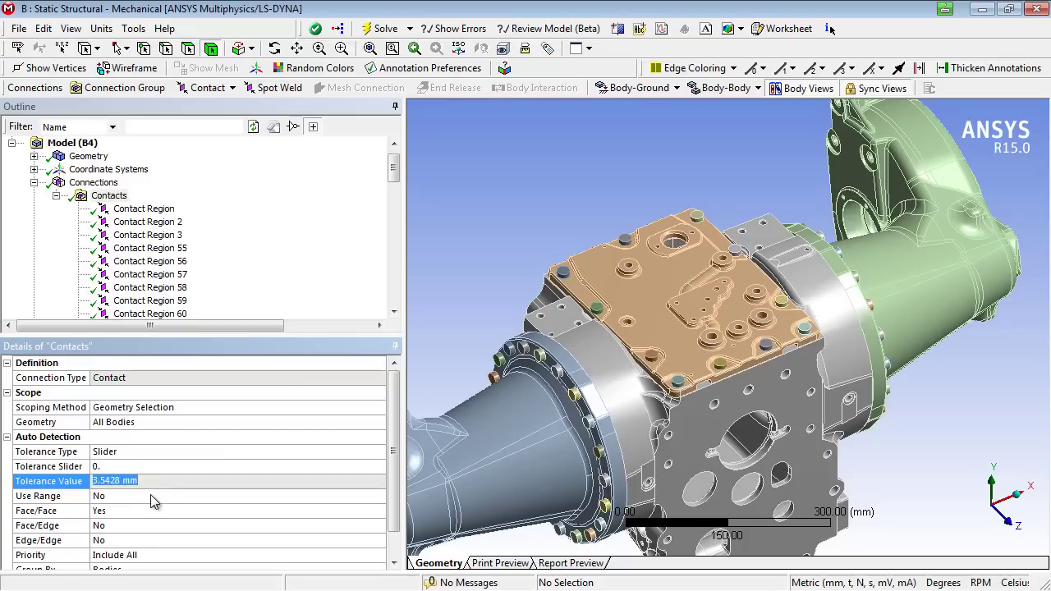
click(206, 466)
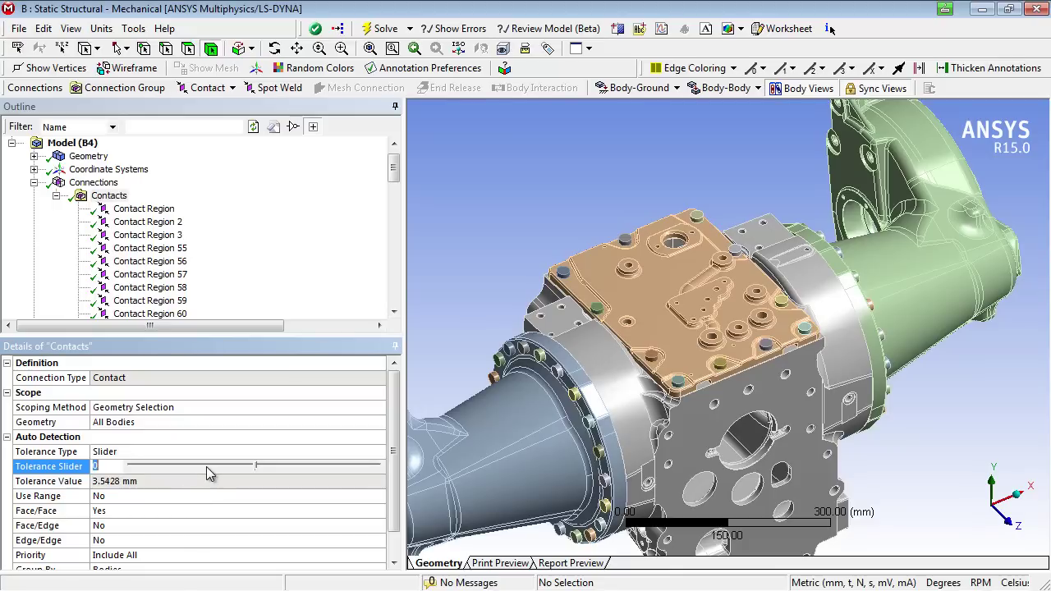
text(-40)
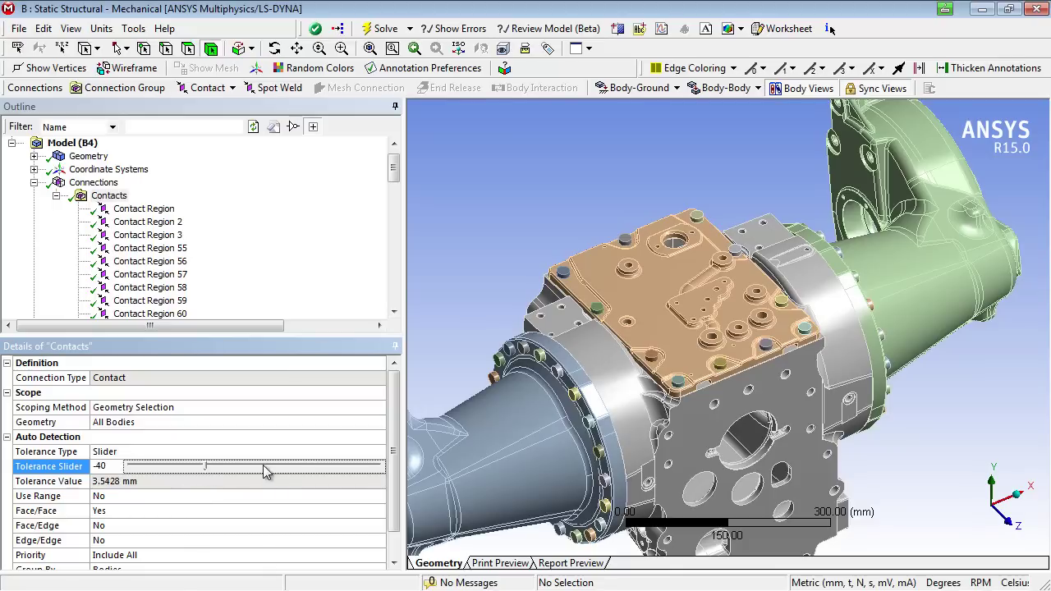
key(Return)
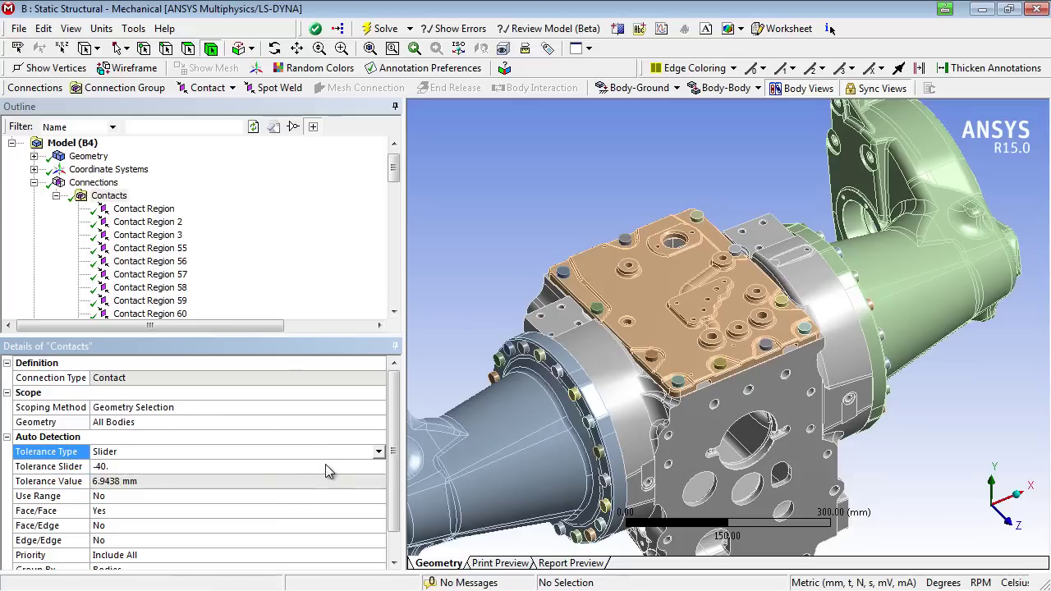
Define the detection tolerance by value, keeping 0.02 mm, and create automatic connections for the Contacts group
click(379, 452)
click(246, 476)
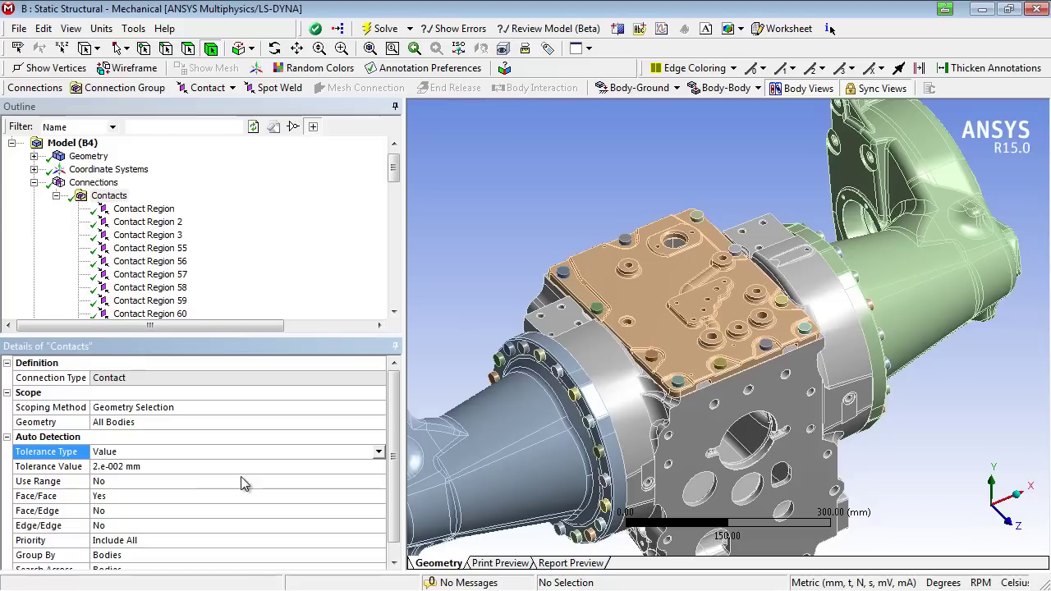
click(164, 466)
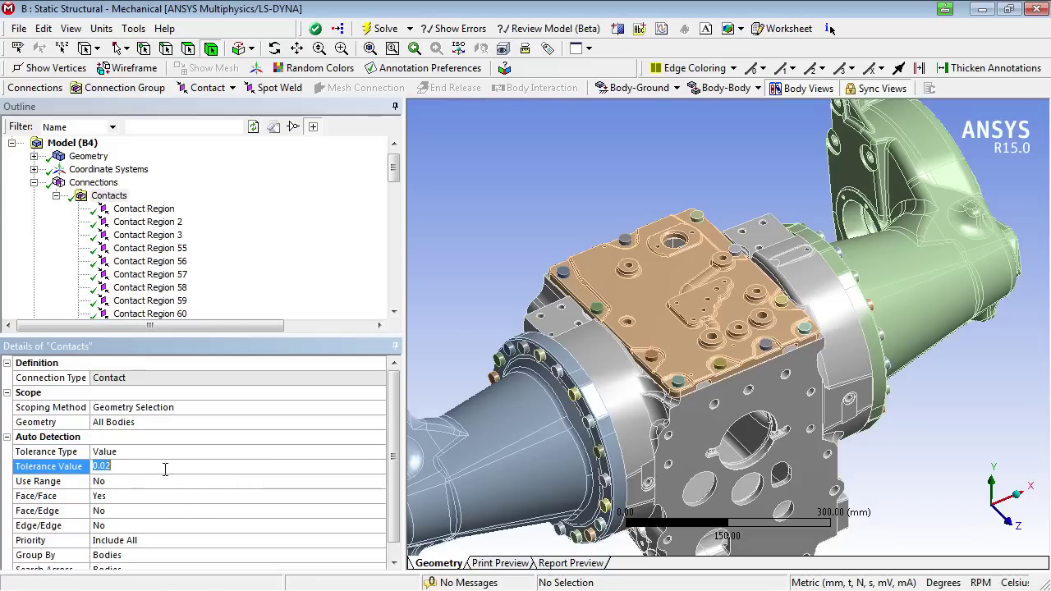
click(115, 196)
right_click(120, 199)
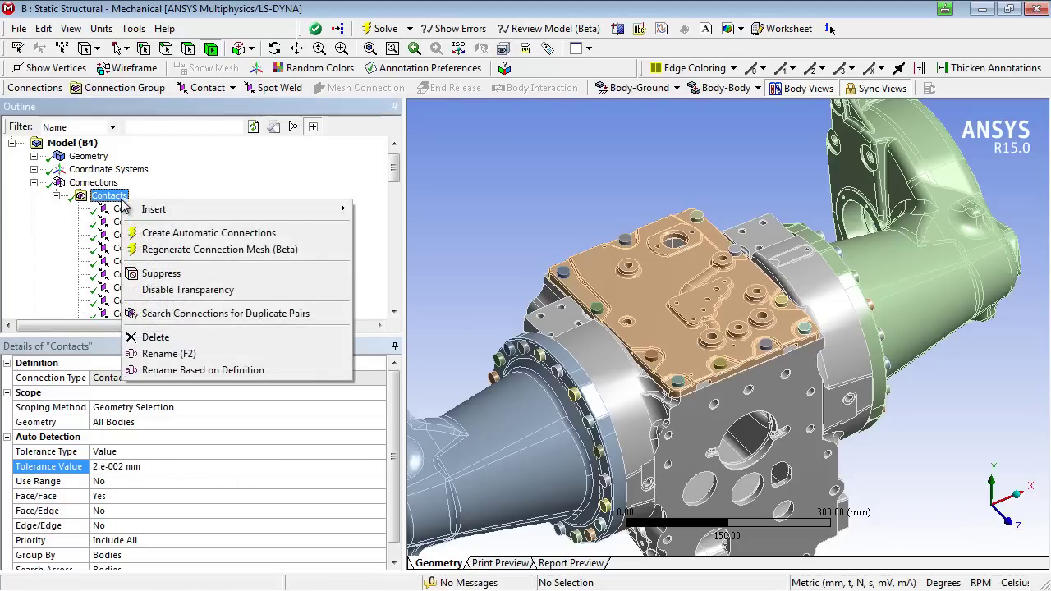
click(206, 235)
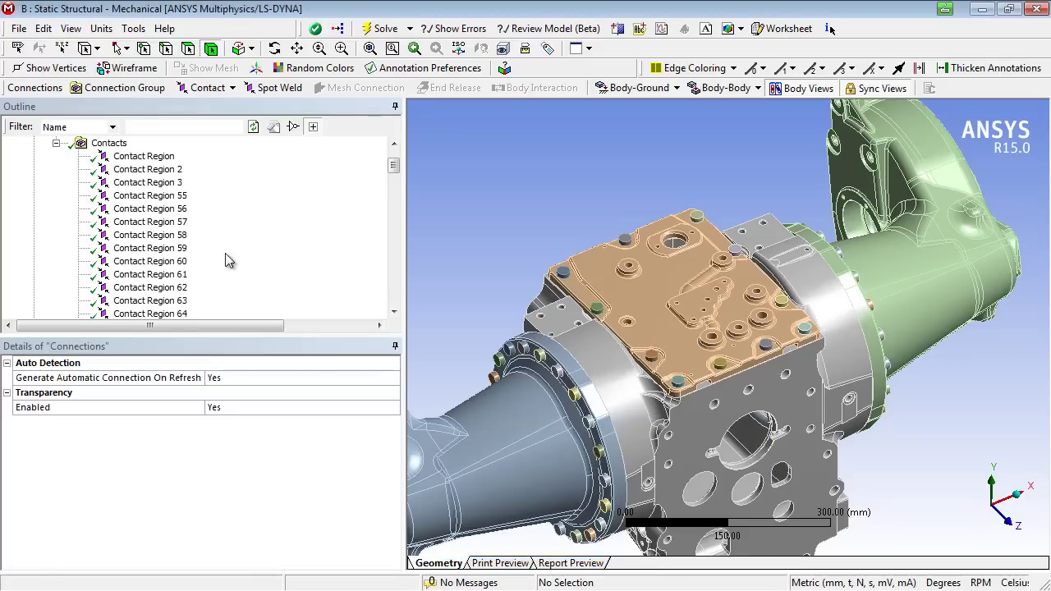
Select the bolt at the cover plate's front corner, go to its contacts, and examine Contact Region 103 in the body views
click(694, 407)
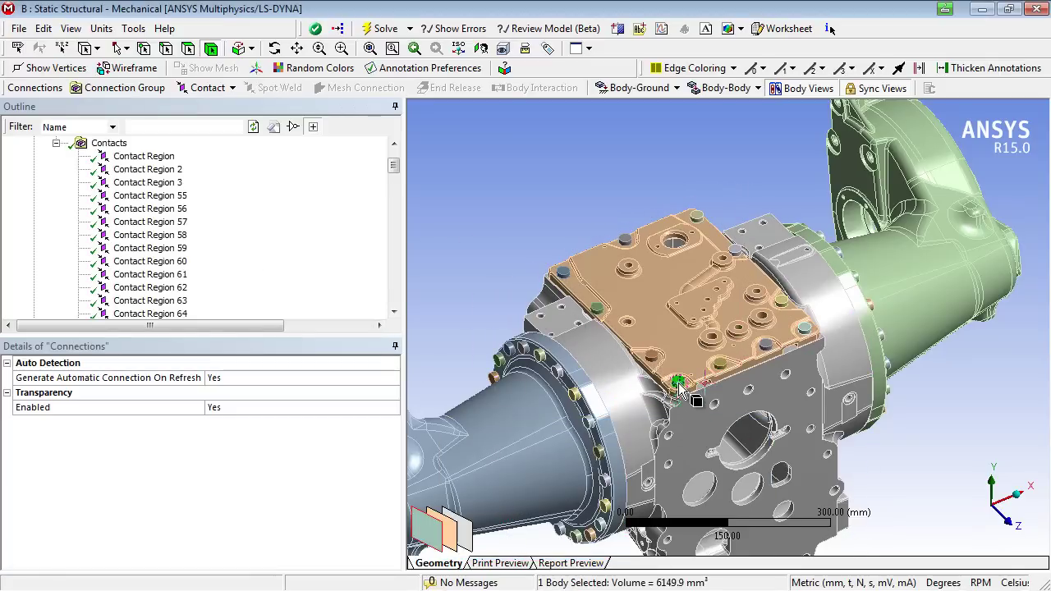
middle_drag(698, 417, 718, 406)
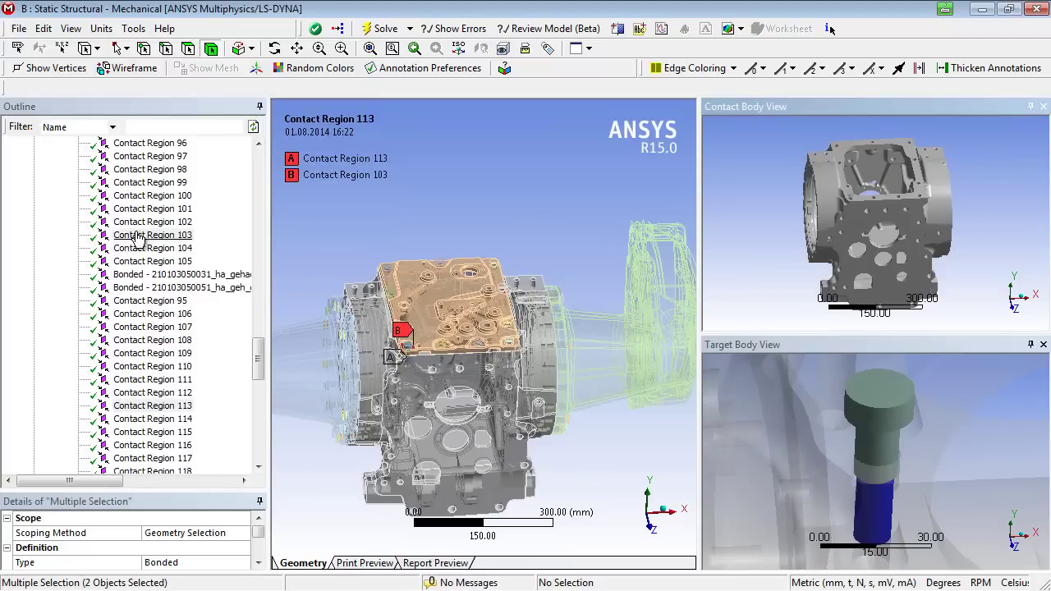
click(152, 234)
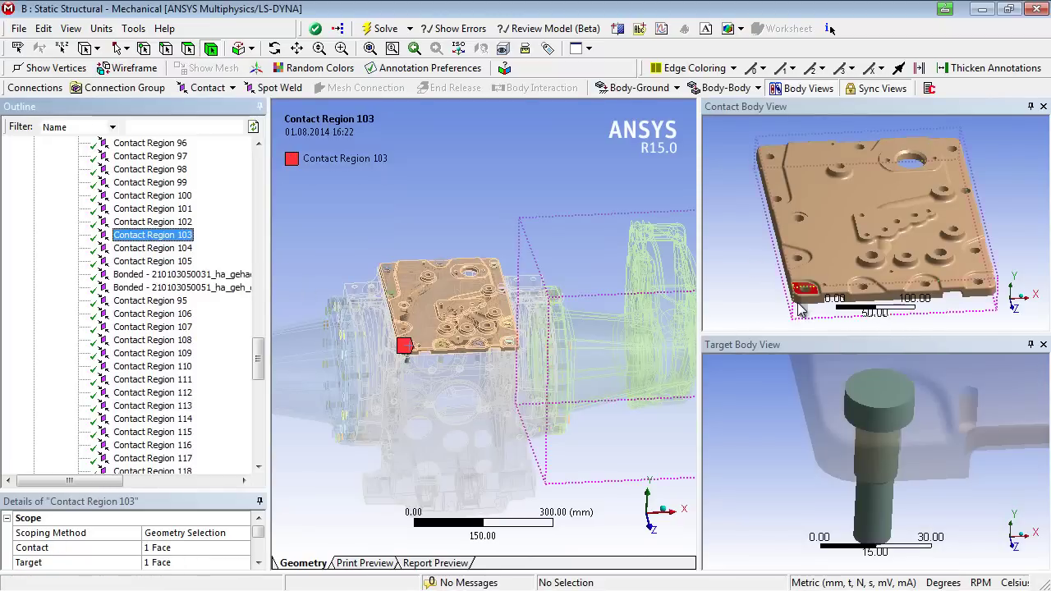
mouse_move(757, 279)
middle_down()
mouse_move(746, 206)
mouse_move(759, 270)
middle_up()
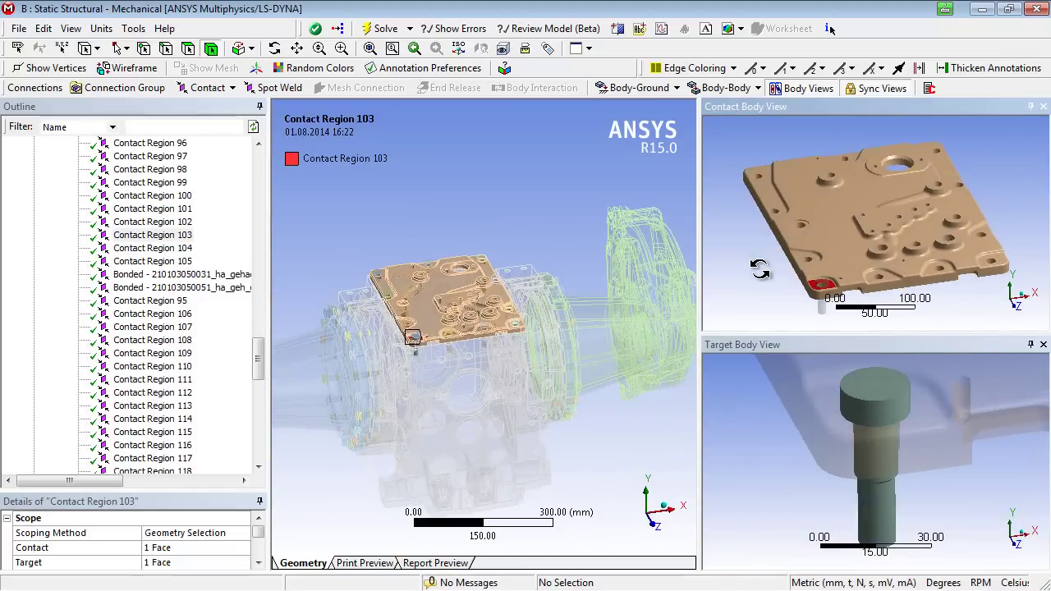
Examine Contact Region 113 between the housing and the bolt shank in the contact and target body views
click(172, 406)
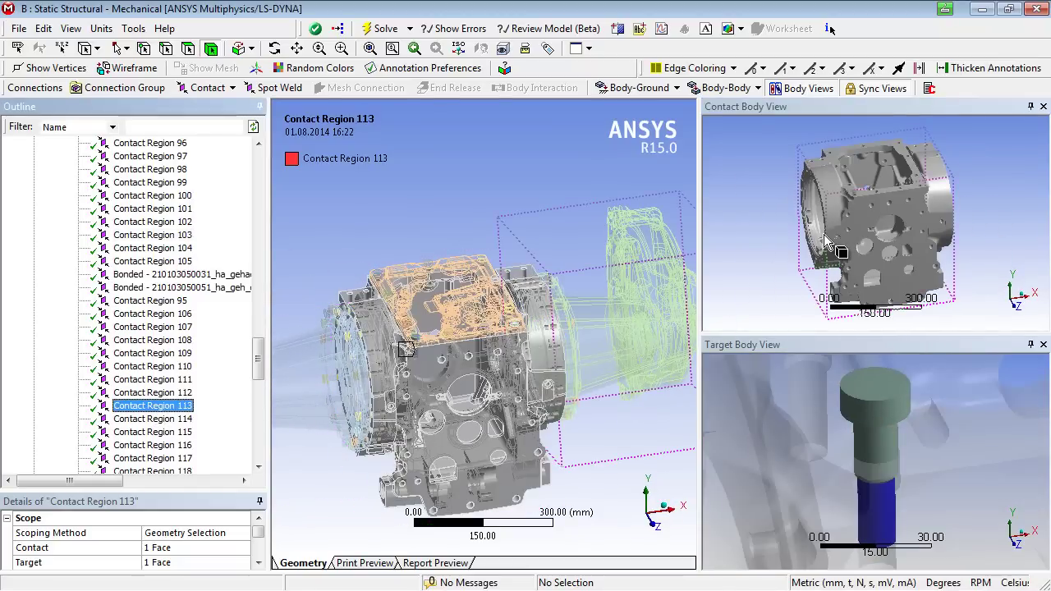
mouse_move(831, 252)
middle_down()
mouse_move(854, 264)
mouse_move(839, 242)
middle_up()
scroll(858, 260, up, 3)
scroll(838, 239, down, 5)
scroll(839, 240, down, 3)
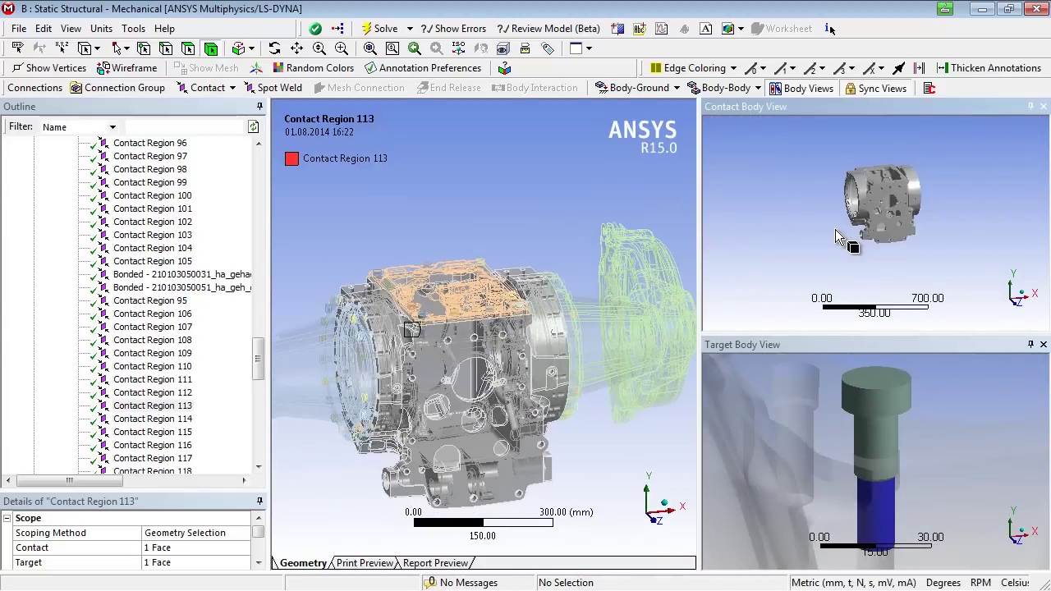
scroll(836, 233, up, 2)
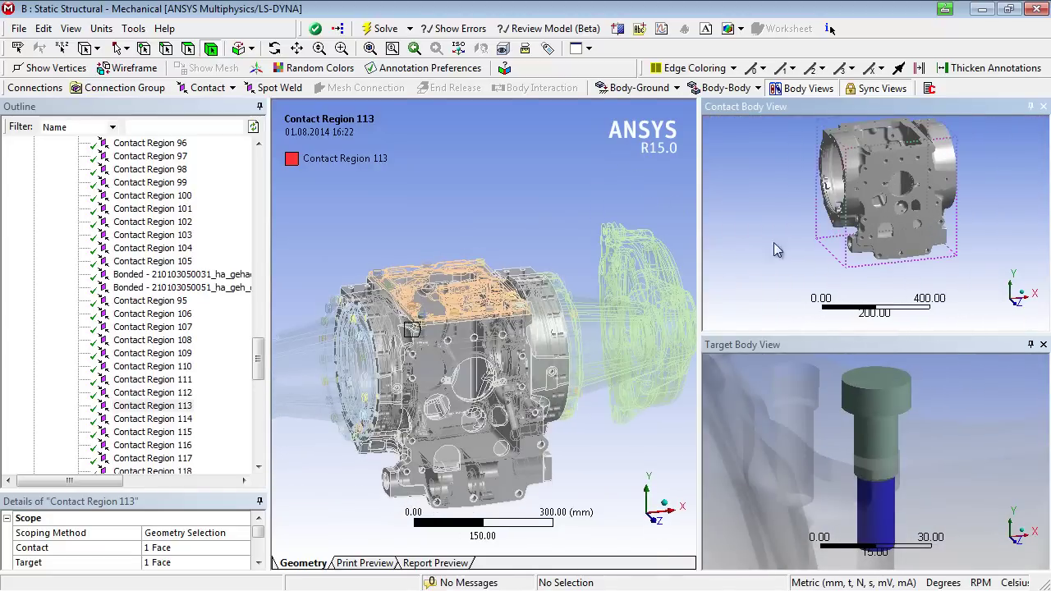